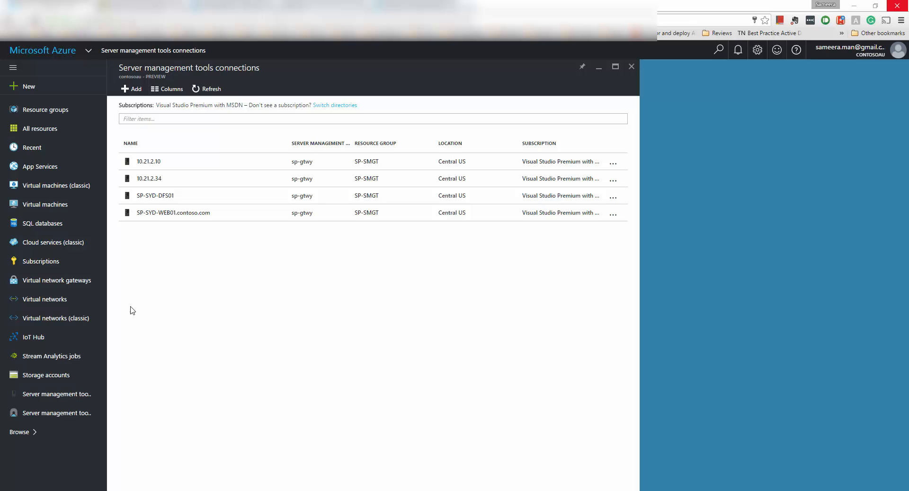
# Check the server management tools gateways list and open the 10.21.2.10 connection to review its essentials
pyautogui.click(77, 413)
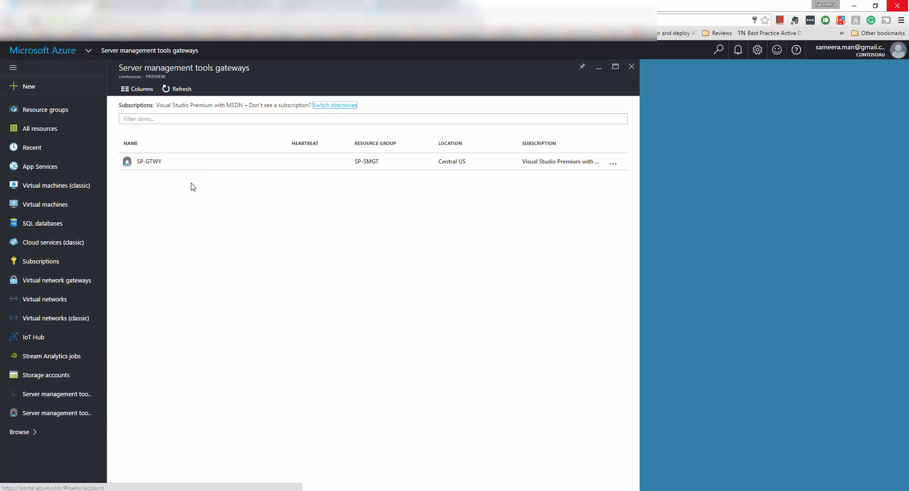
pyautogui.click(86, 393)
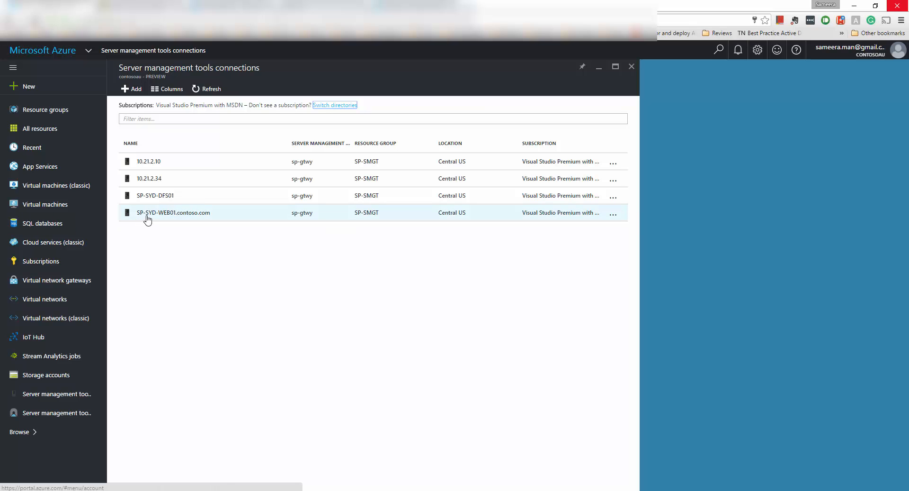
pyautogui.click(161, 168)
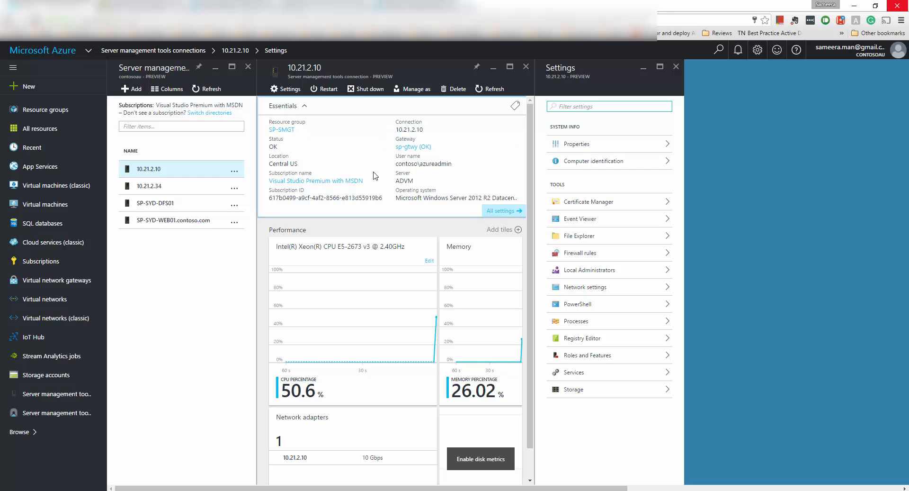
pyautogui.moveTo(405, 198)
pyautogui.mouseDown()
pyautogui.moveTo(419, 180)
pyautogui.moveTo(402, 192)
pyautogui.mouseUp()
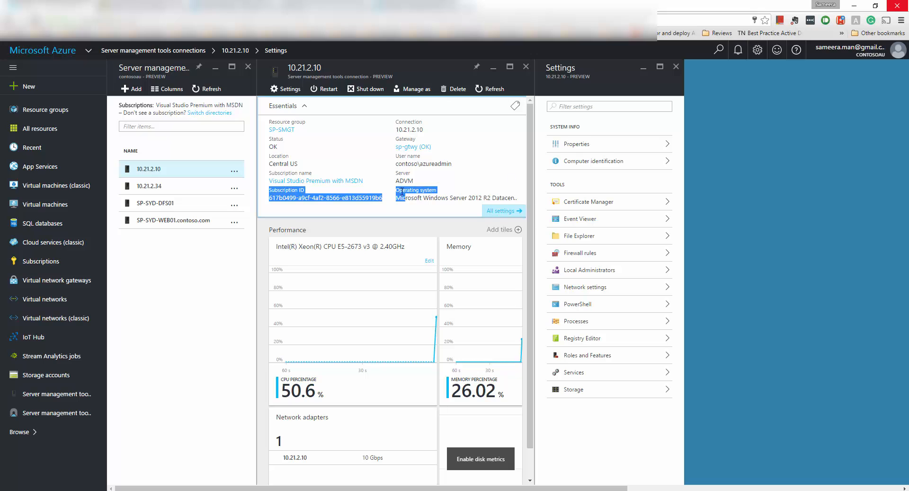
pyautogui.click(446, 180)
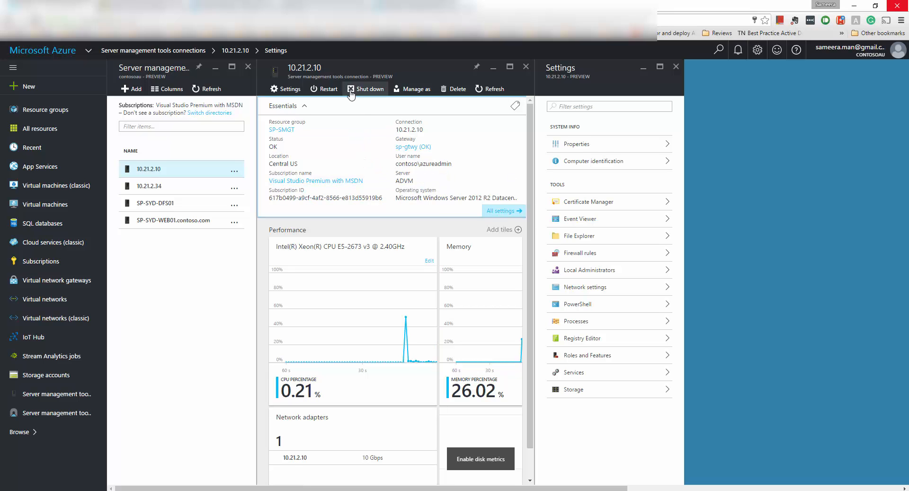
# Examine the CPU performance details of 10.21.2.10 and its list of running processes, closing both views when done
pyautogui.scroll(-1, 420, 260)
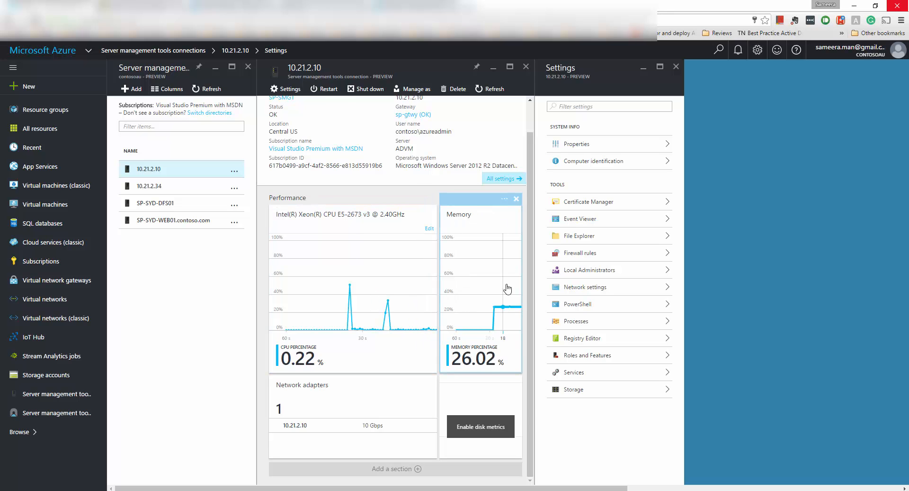
pyautogui.click(371, 239)
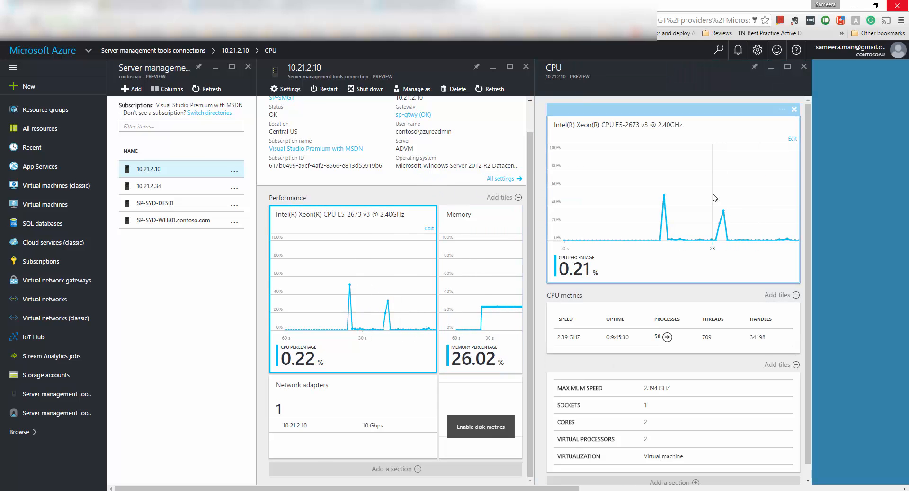
pyautogui.scroll(-1, 711, 199)
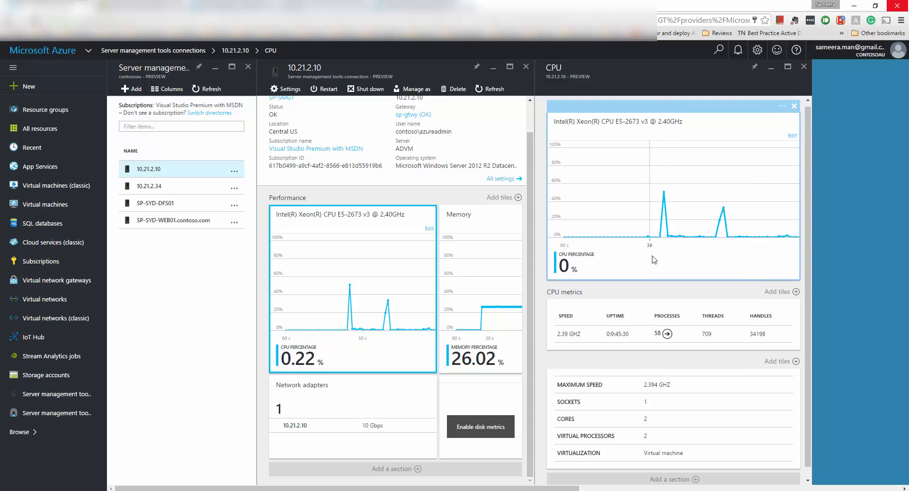
pyautogui.click(564, 326)
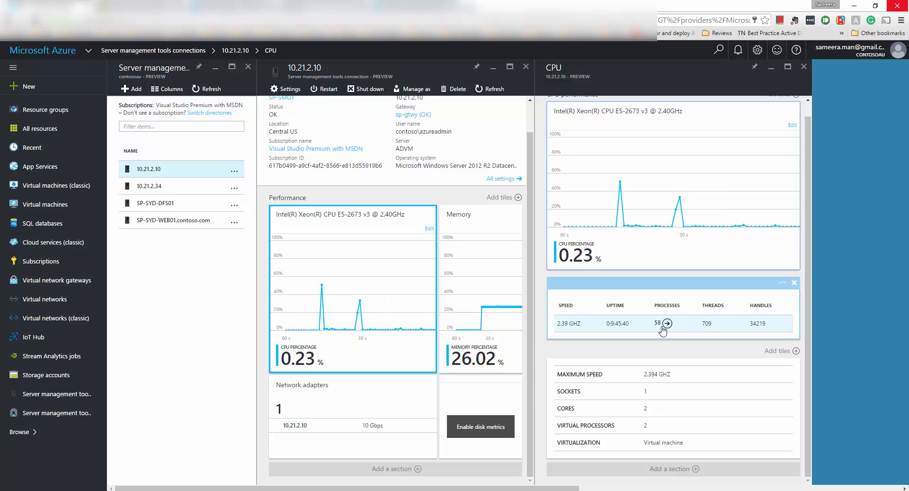
pyautogui.click(665, 326)
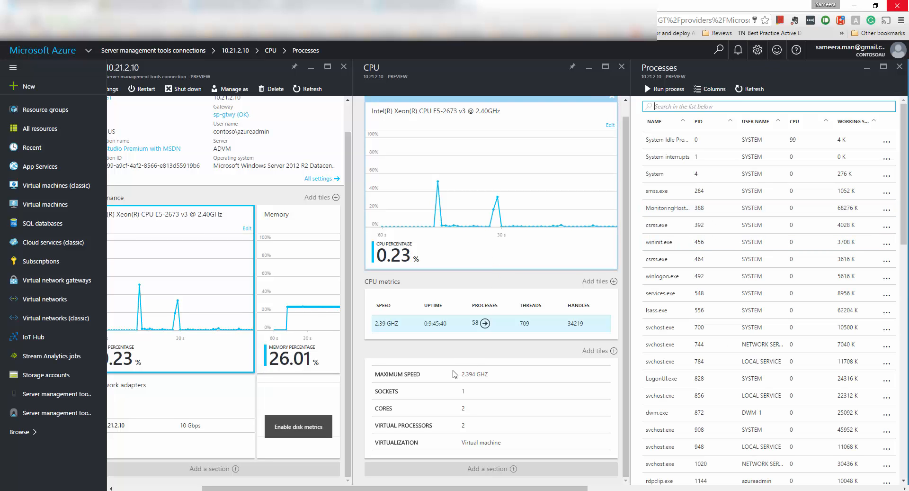
pyautogui.click(475, 239)
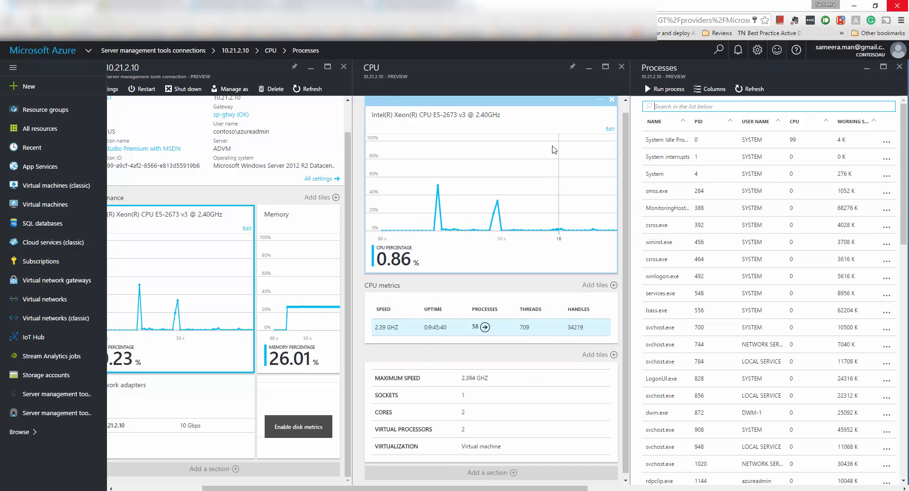
pyautogui.click(899, 67)
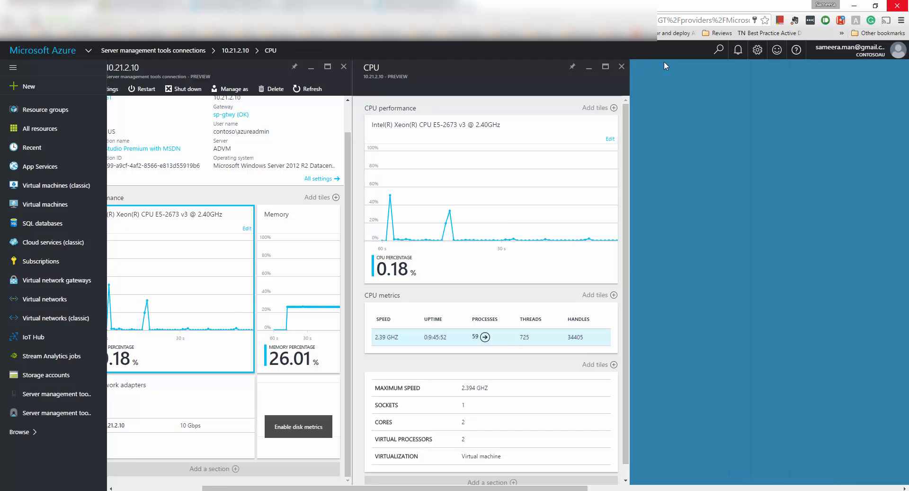
pyautogui.click(621, 67)
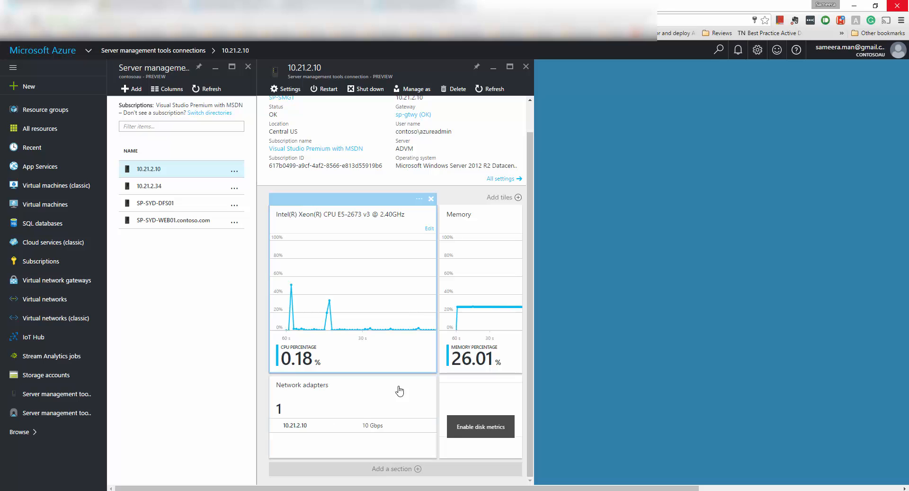
# Review the server's memory metrics and the details of its Ethernet 5 network adapter, closing the adapter views when done
pyautogui.click(466, 213)
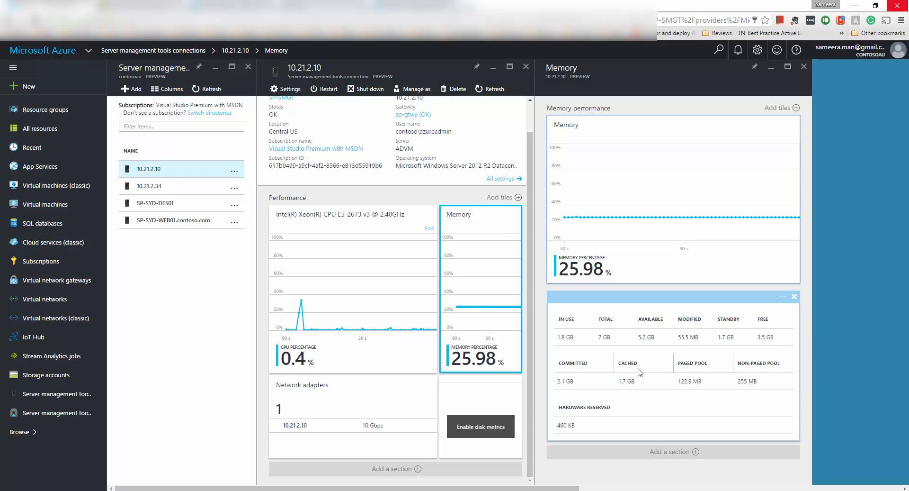
pyautogui.click(364, 395)
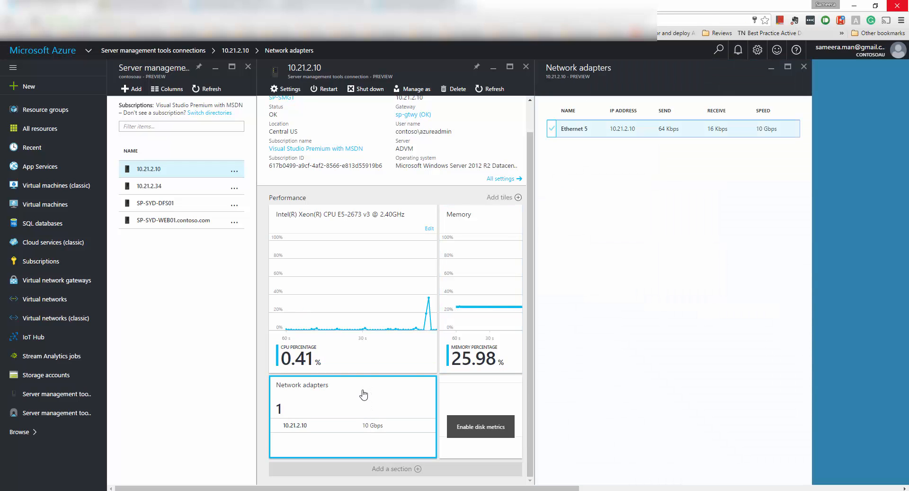
pyautogui.click(574, 130)
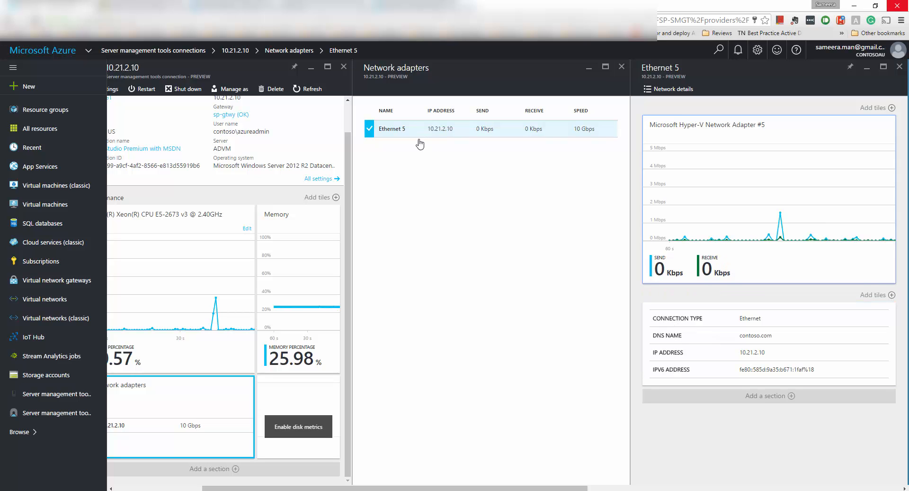
pyautogui.click(899, 66)
pyautogui.click(621, 66)
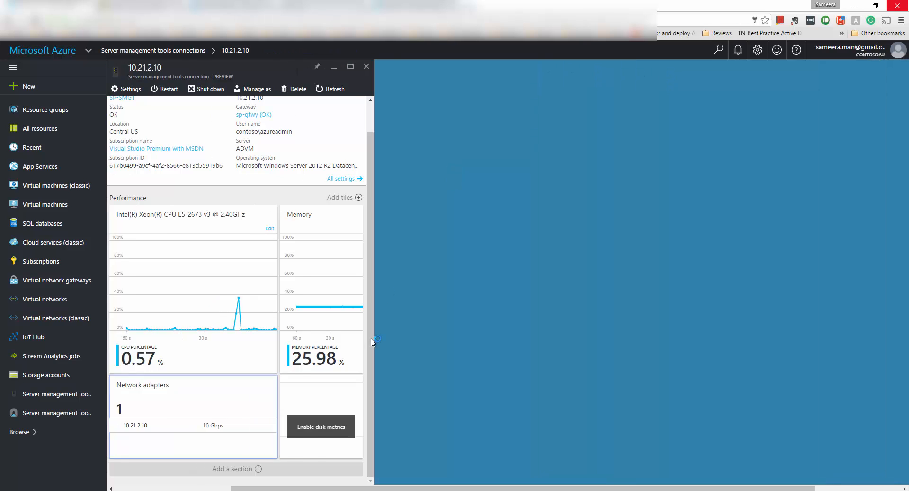
# Enable disk metrics for the 10.21.2.10 server and accept the confirmation
pyautogui.click(320, 397)
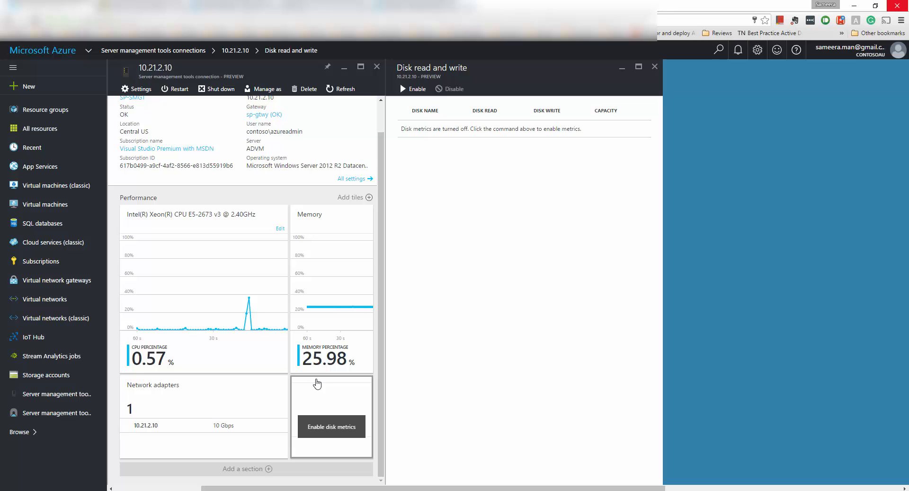
pyautogui.click(423, 89)
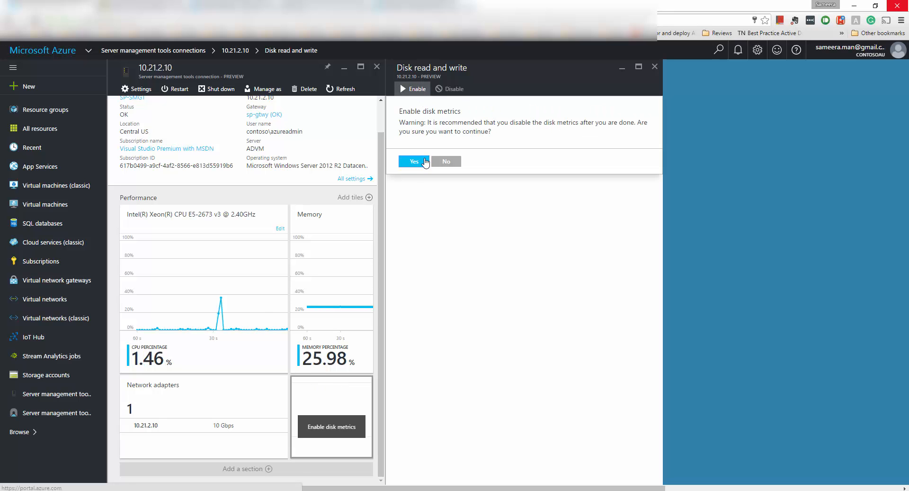
pyautogui.click(423, 161)
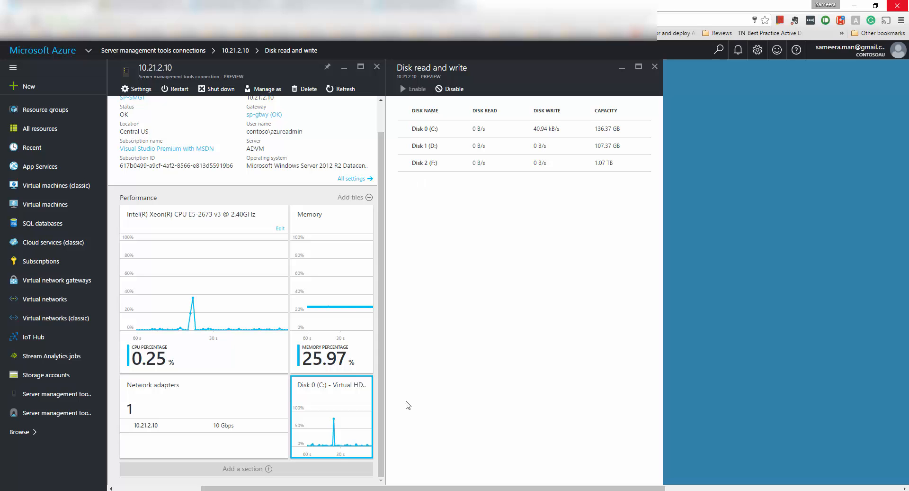
# Examine the read and write metrics of Disk 0 (C:), Disk 1 (D:) and Disk 2 (F:) in turn
pyautogui.moveTo(355, 387)
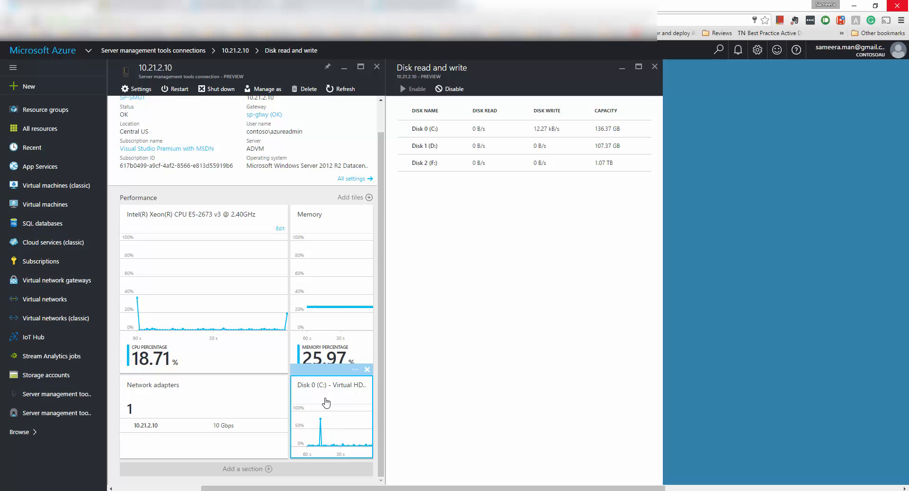
pyautogui.click(457, 128)
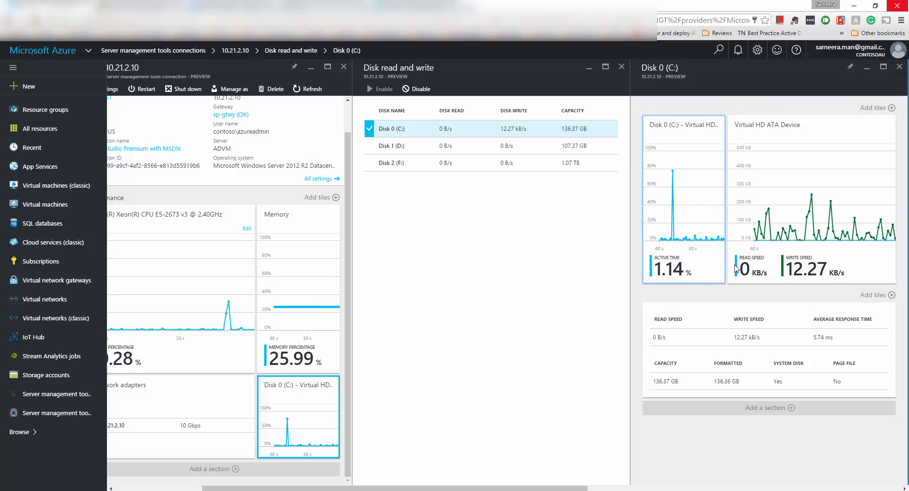
pyautogui.moveTo(752, 241)
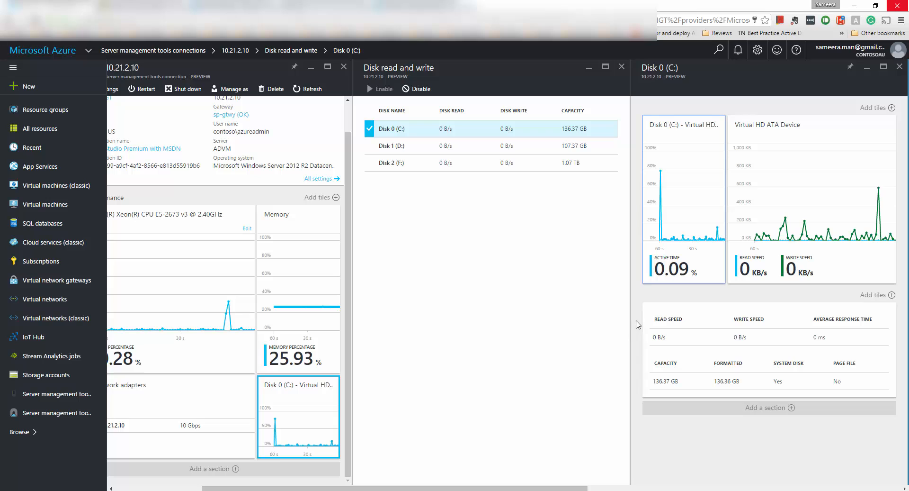
pyautogui.click(466, 147)
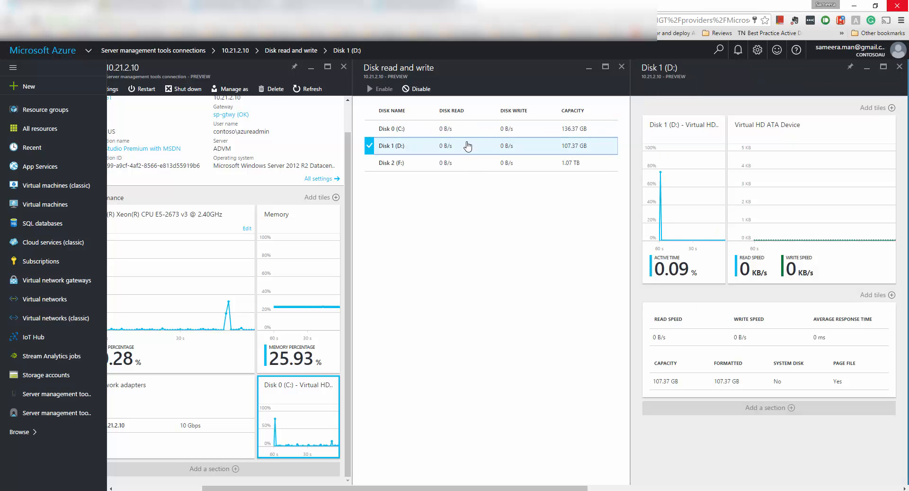
pyautogui.click(464, 166)
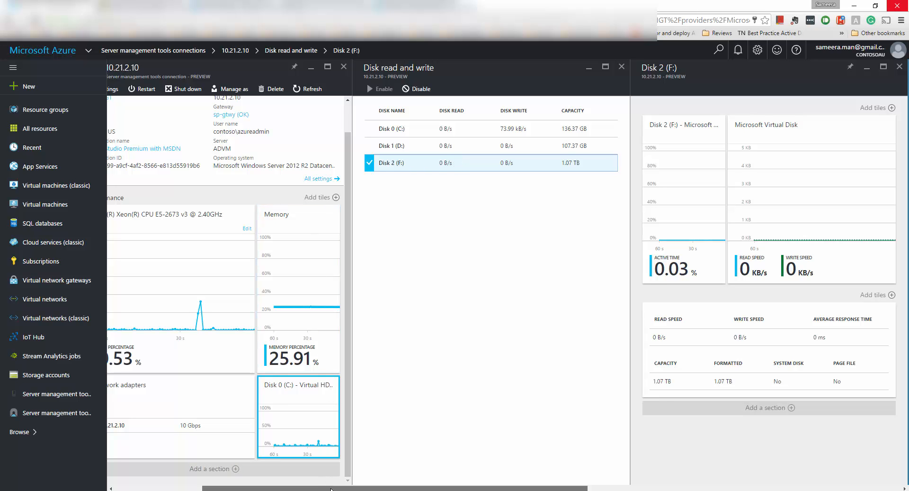
# Open the settings of 10.21.2.10 and read its properties: operating system, hardware, processors, installed memory and total disk space
pyautogui.moveTo(325, 488); pyautogui.dragTo(239, 482)
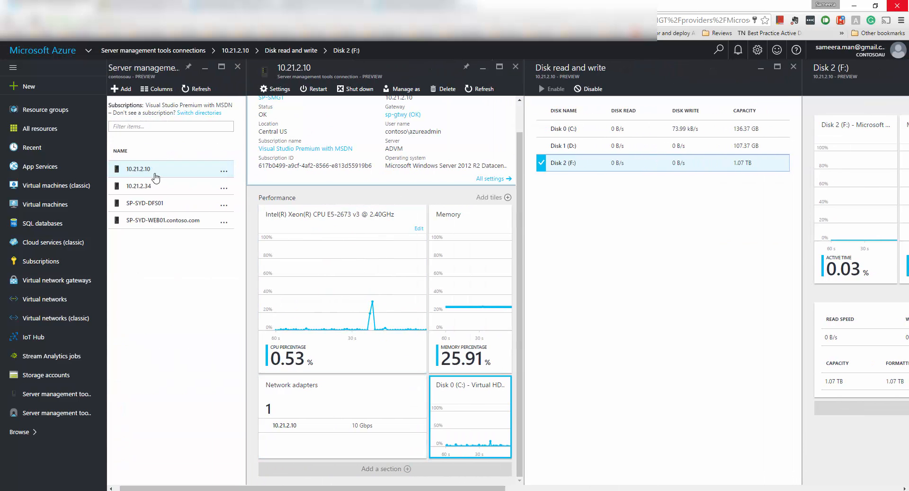
pyautogui.click(275, 89)
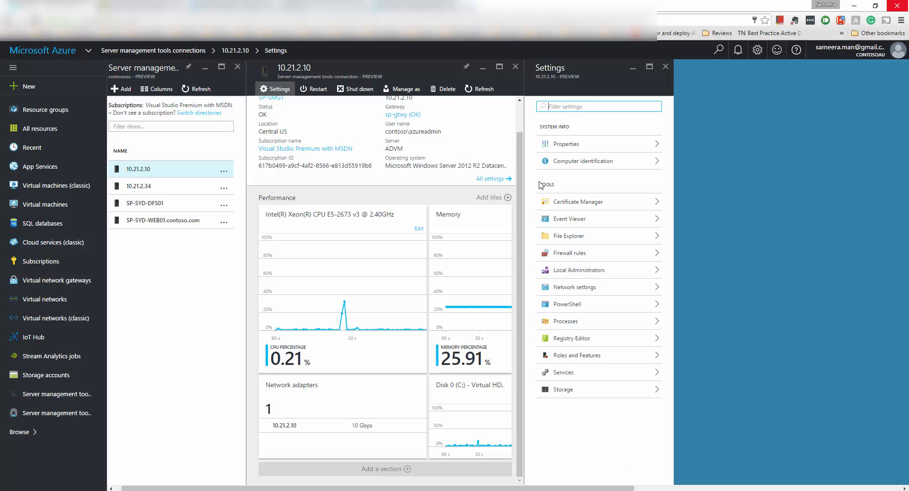
pyautogui.click(559, 143)
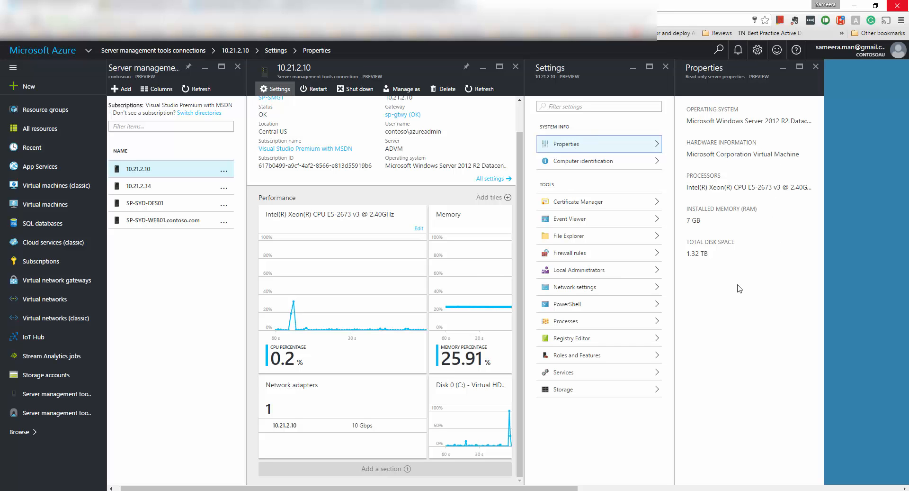
pyautogui.moveTo(691, 122); pyautogui.dragTo(724, 121)
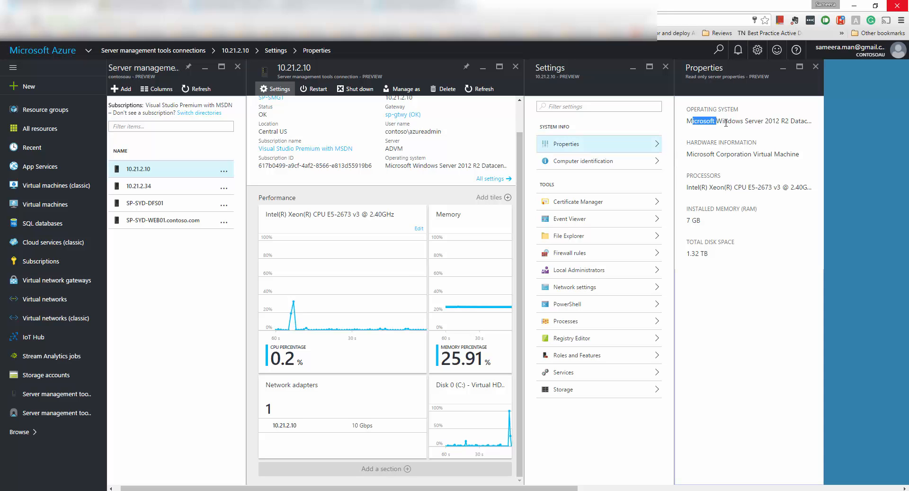
pyautogui.moveTo(704, 154); pyautogui.dragTo(780, 155)
pyautogui.click(752, 187)
pyautogui.moveTo(731, 187); pyautogui.dragTo(800, 187)
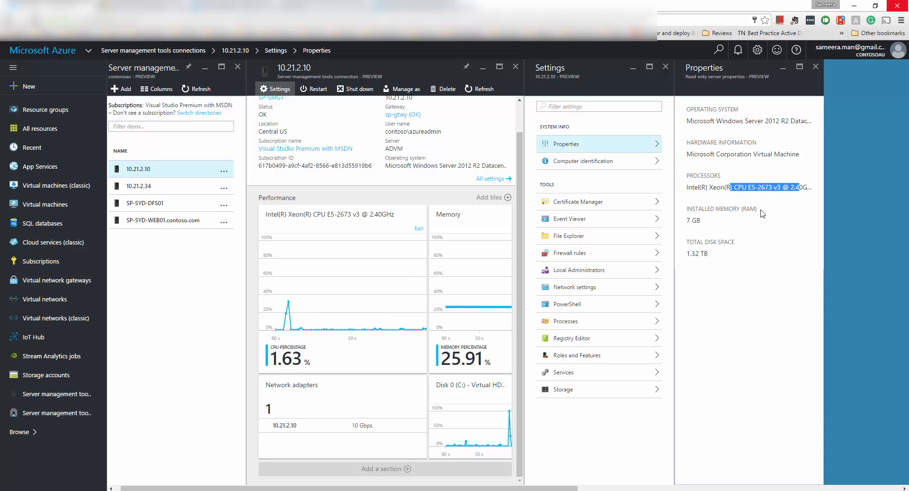
pyautogui.click(696, 210)
pyautogui.moveTo(707, 212); pyautogui.dragTo(732, 220)
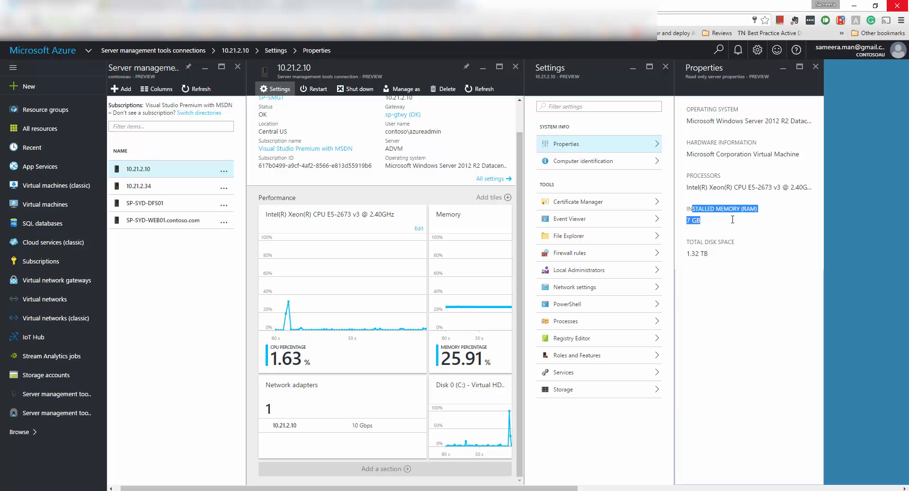
pyautogui.moveTo(719, 262); pyautogui.dragTo(685, 245)
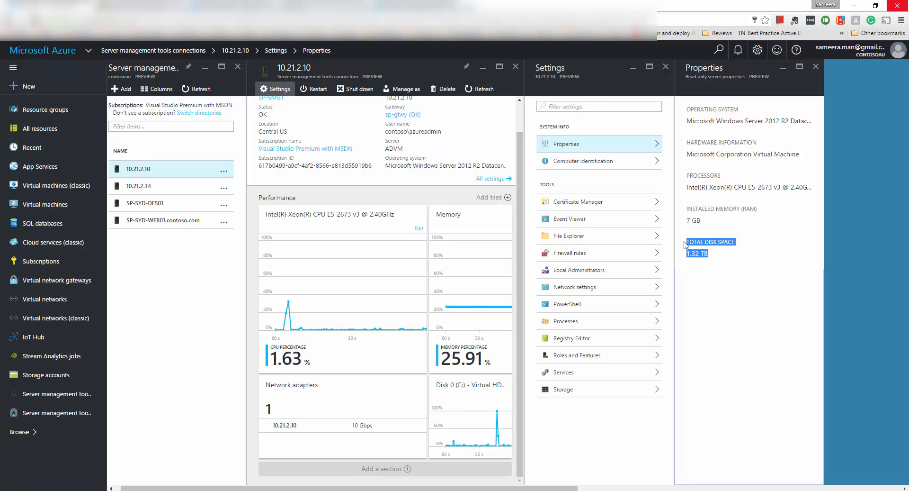
# View the server's computer identification and list all certificates in its Certificate Manager
pyautogui.click(566, 162)
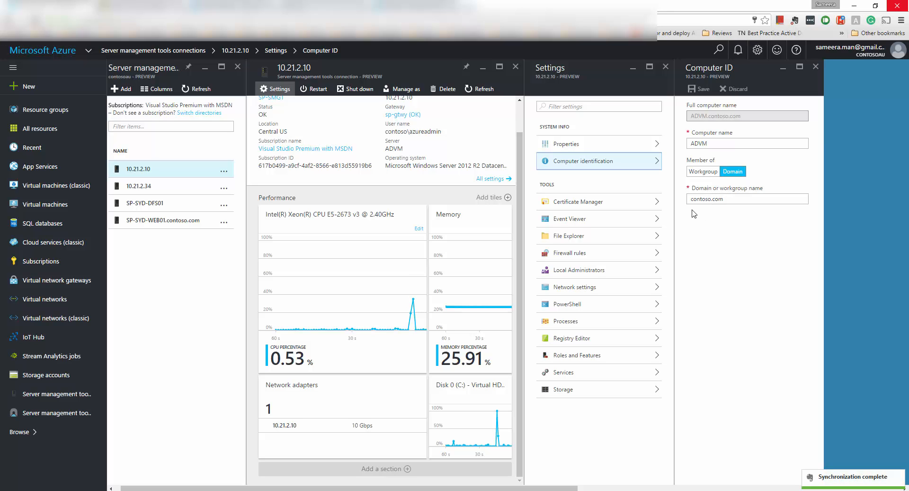
pyautogui.click(590, 202)
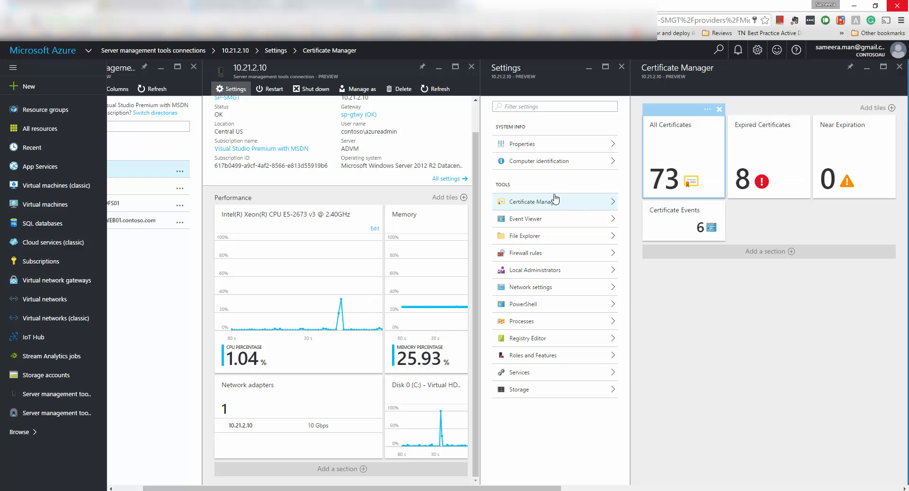
pyautogui.click(670, 146)
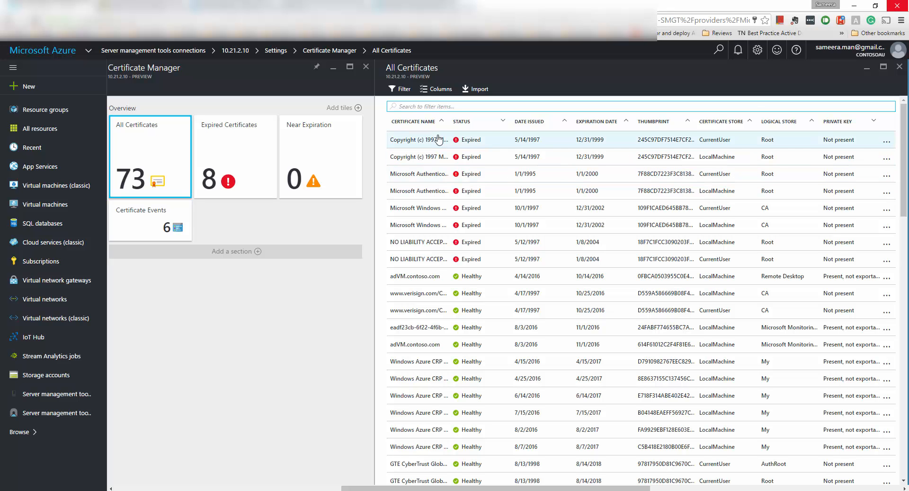
# Look through the list of all certificates and close the Certificate Manager
pyautogui.scroll(-2, 416, 199)
pyautogui.scroll(3, 410, 165)
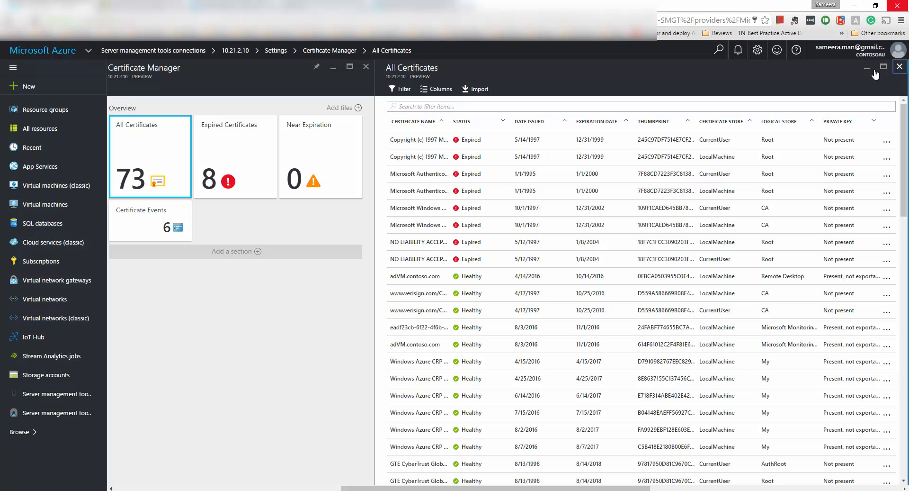
pyautogui.click(899, 66)
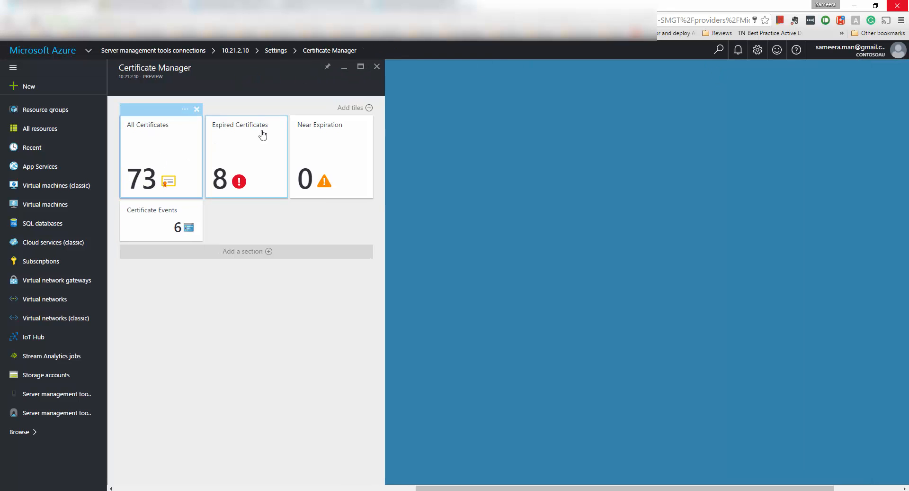
pyautogui.click(377, 67)
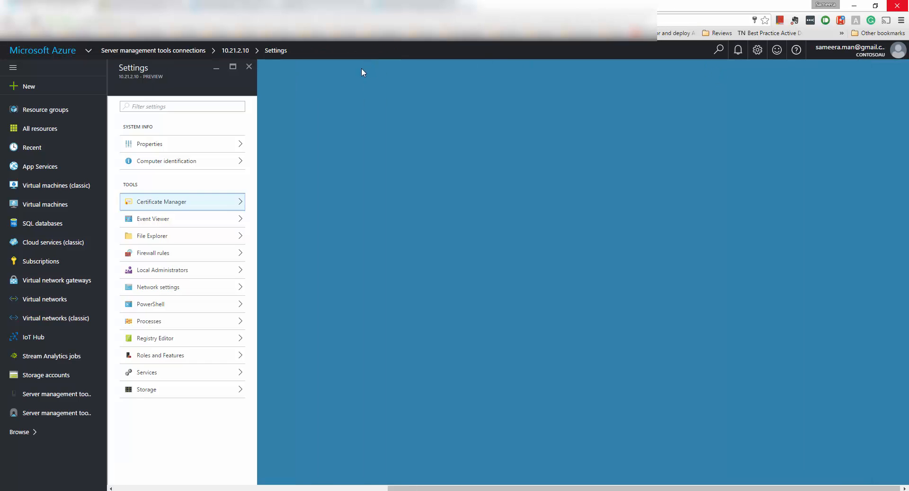
# Open the server's Application event log and filter the past week's events to the Error level
pyautogui.click(187, 223)
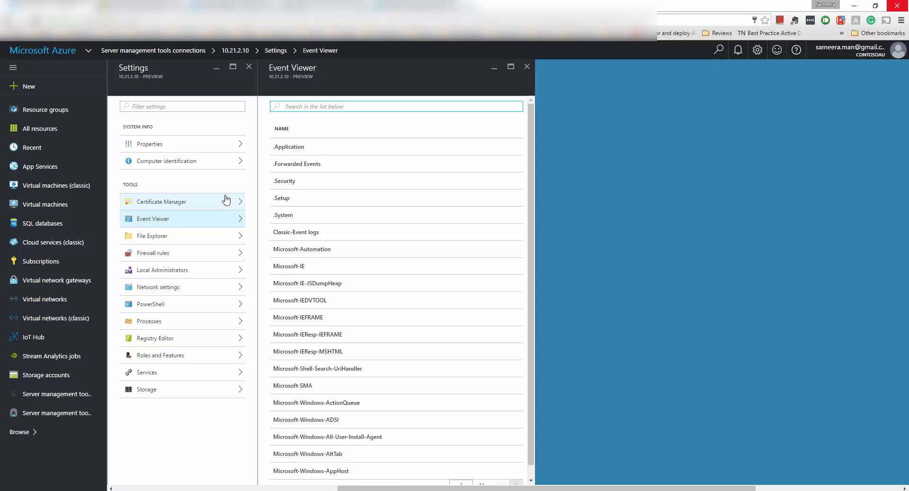
pyautogui.click(301, 147)
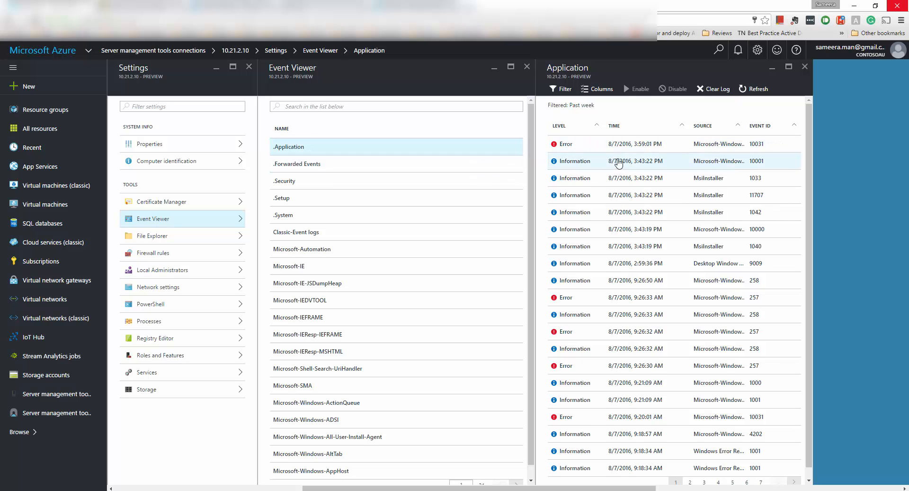
pyautogui.click(563, 89)
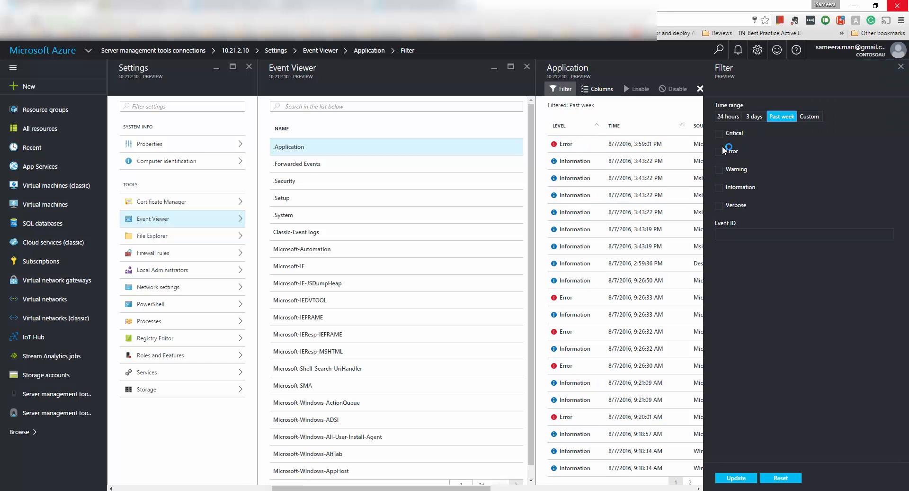
pyautogui.click(723, 151)
pyautogui.click(741, 478)
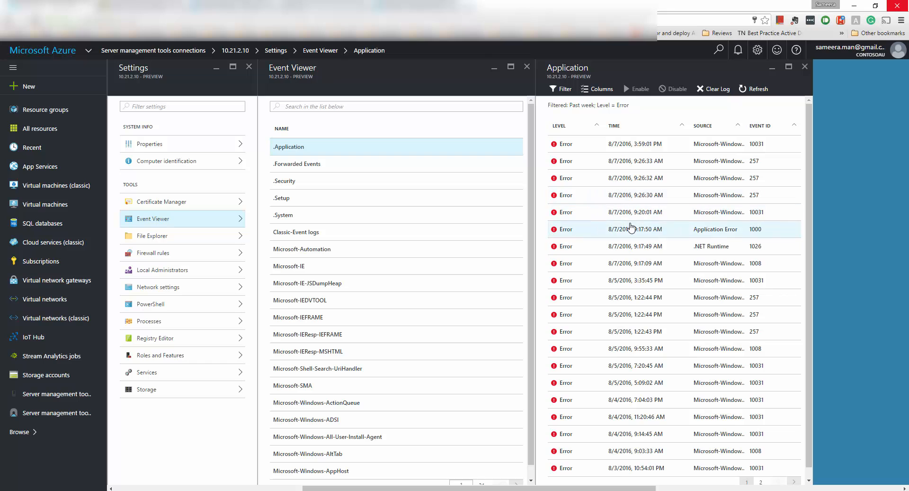
# View the details of the Application Error event with ID 1000 and the Security log, and leave the Event Viewer
pyautogui.click(587, 229)
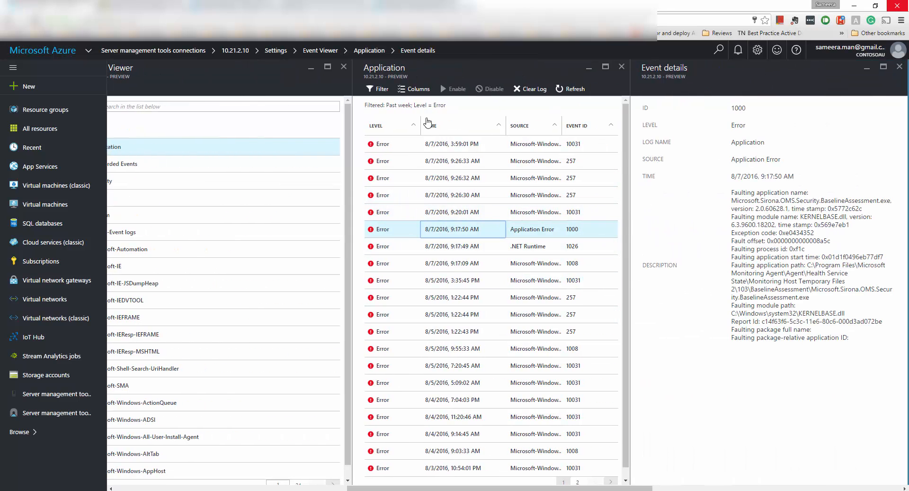
pyautogui.click(622, 66)
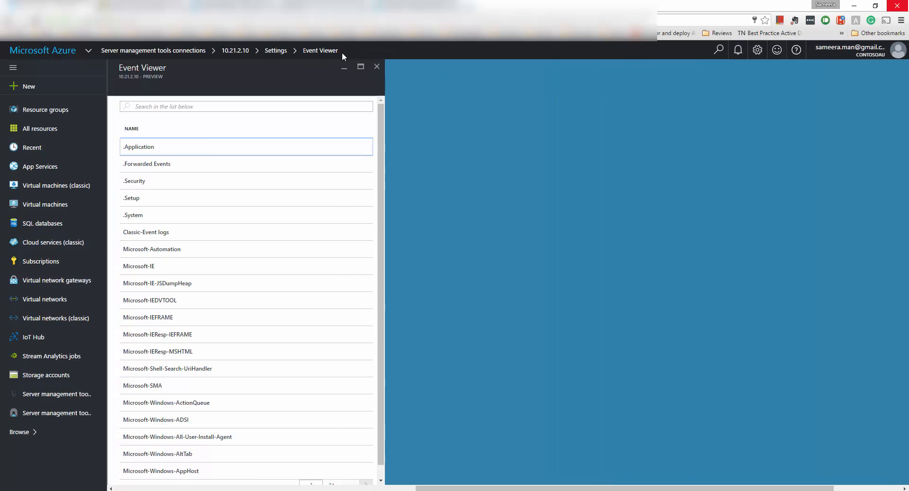
pyautogui.click(153, 188)
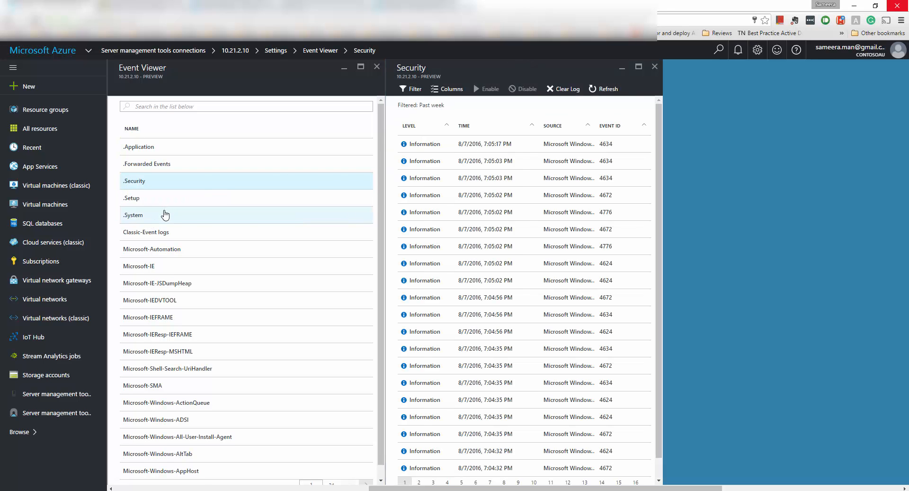
pyautogui.click(655, 67)
pyautogui.click(377, 67)
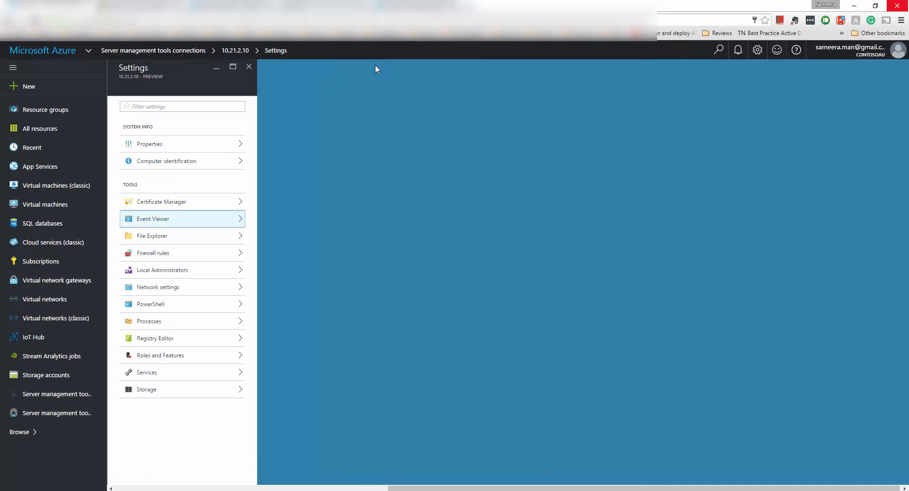
# Browse the server's files on Local Disk (C:), look through the Boot folder and return to the root of C:
pyautogui.click(192, 238)
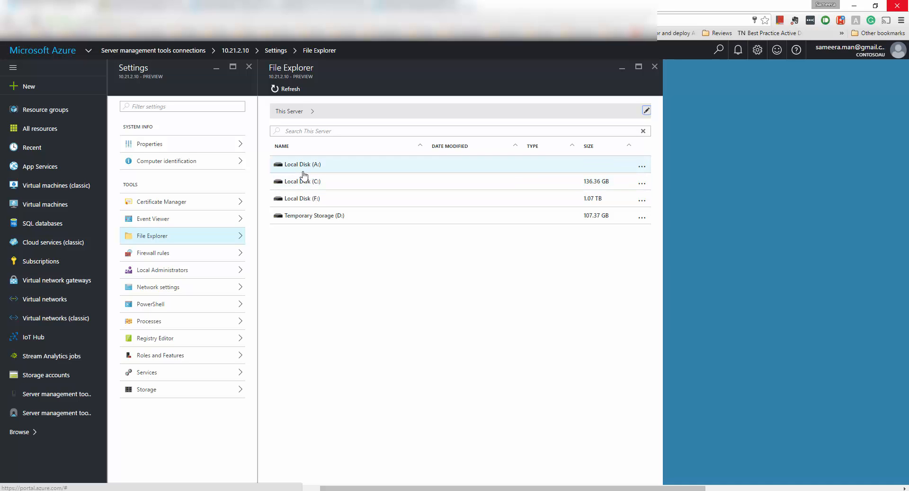
pyautogui.click(321, 182)
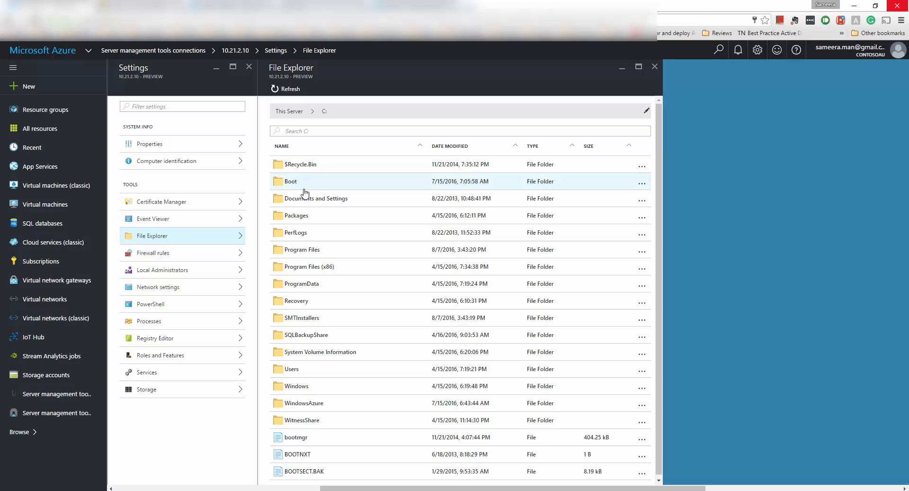
pyautogui.click(307, 181)
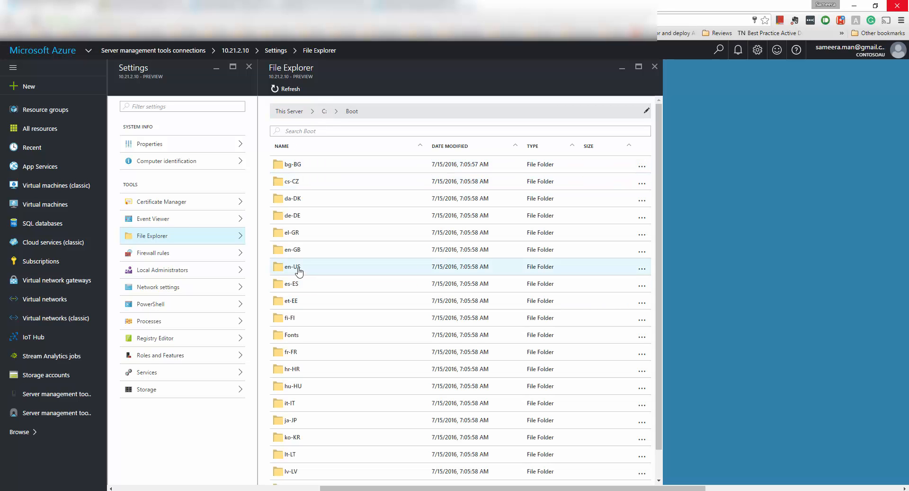
pyautogui.scroll(-1, 334, 285)
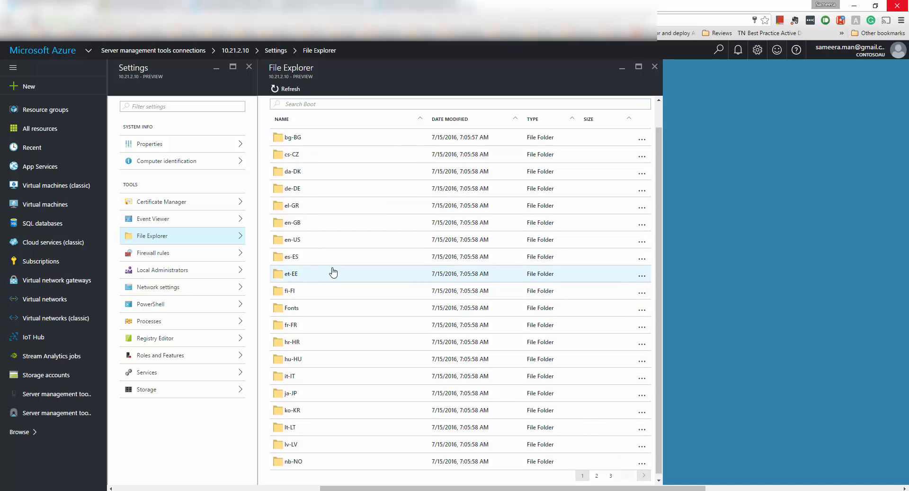
pyautogui.scroll(1, 331, 270)
pyautogui.click(325, 112)
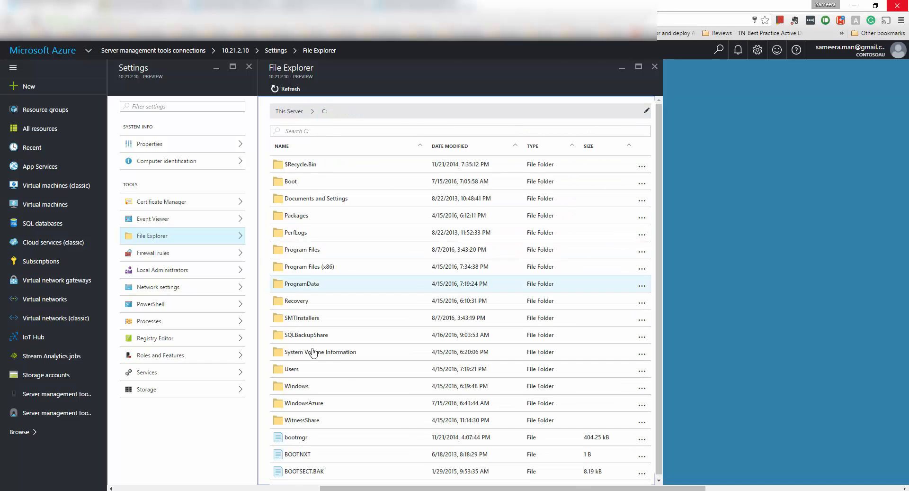
# Open the rename prompt for the bootmgr file, dismiss it without renaming and leave the File Explorer
pyautogui.rightClick(318, 440)
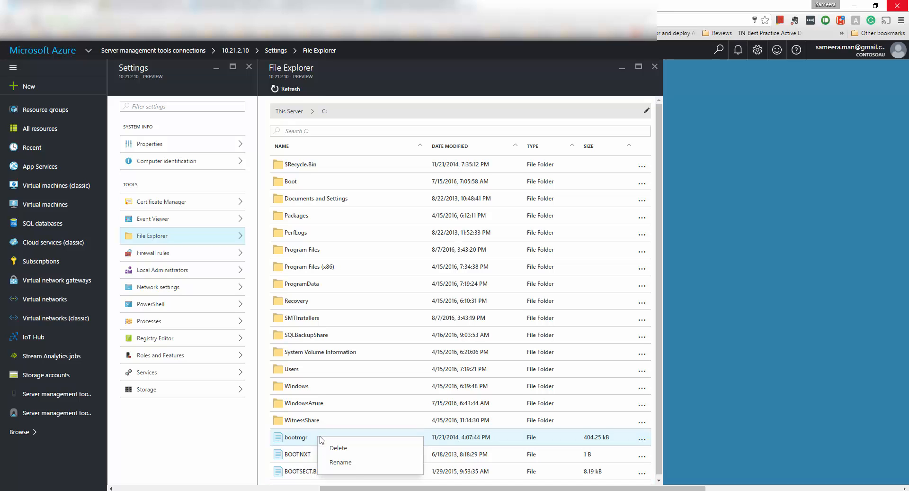
pyautogui.click(355, 462)
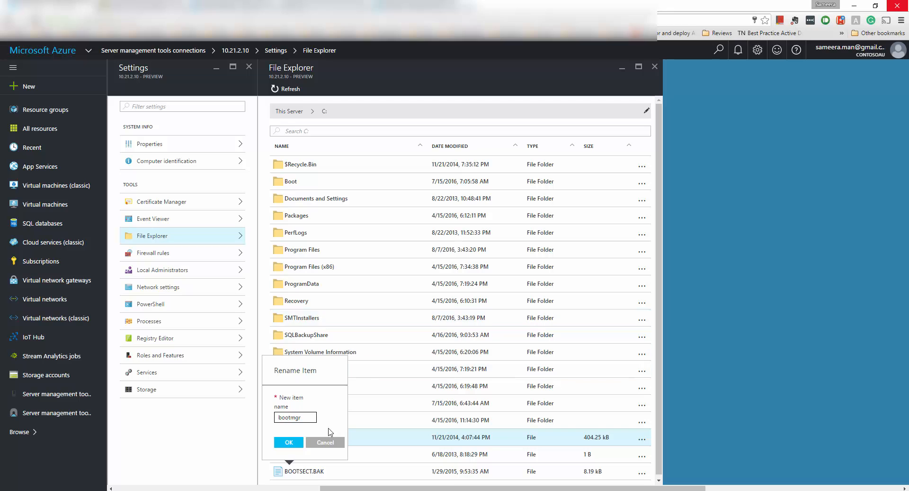
pyautogui.click(325, 441)
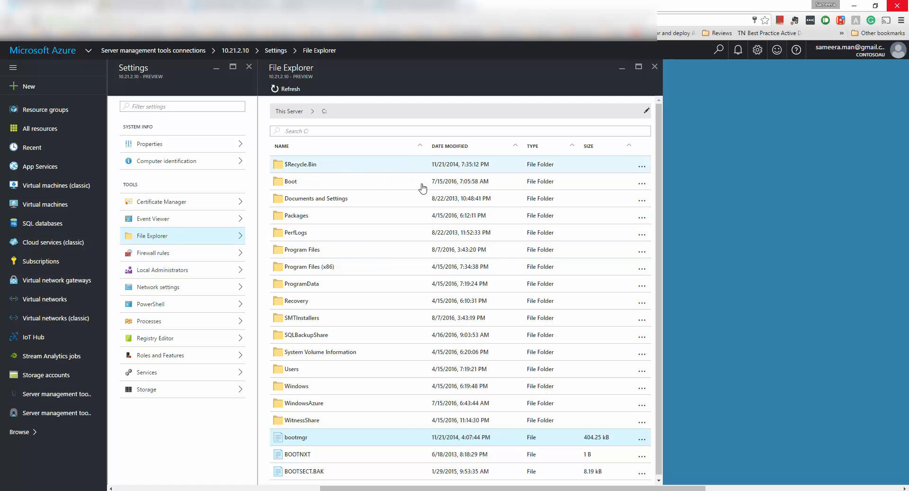
pyautogui.click(655, 67)
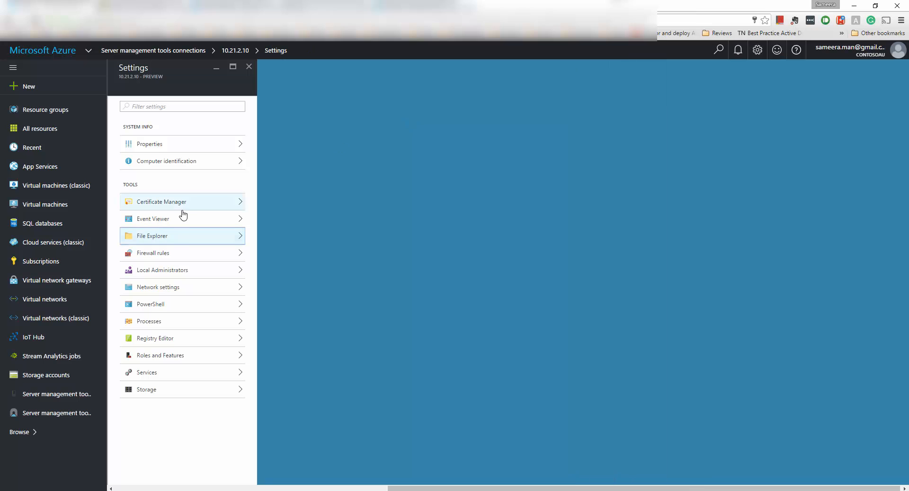
# Look through the server's firewall rules and search them for "ipv4" and for "echo"
pyautogui.click(179, 255)
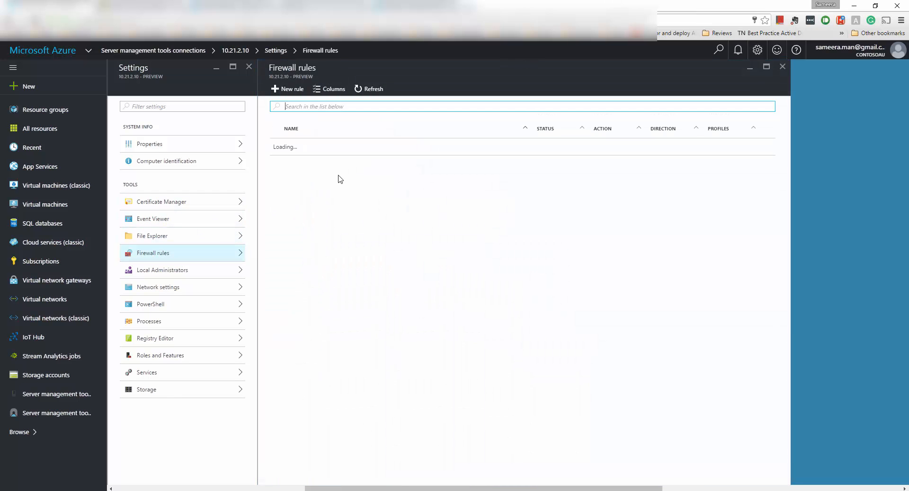
pyautogui.scroll(-1, 331, 180)
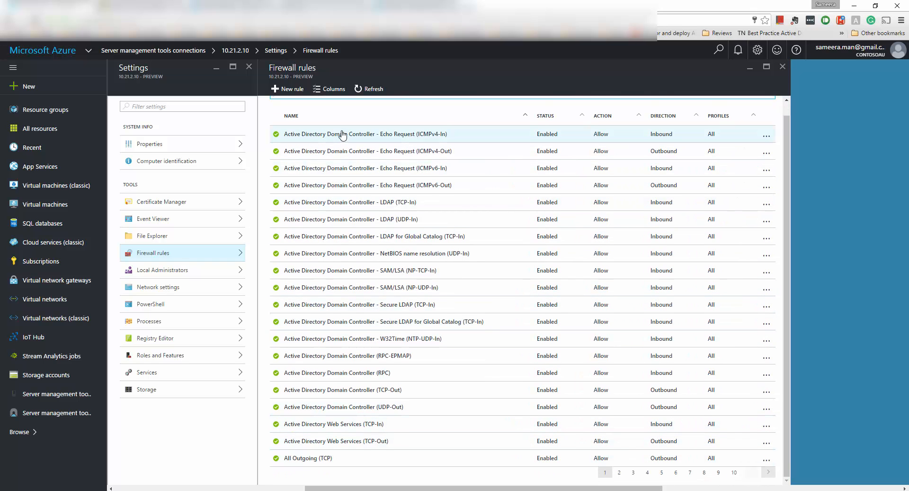
pyautogui.scroll(1, 294, 123)
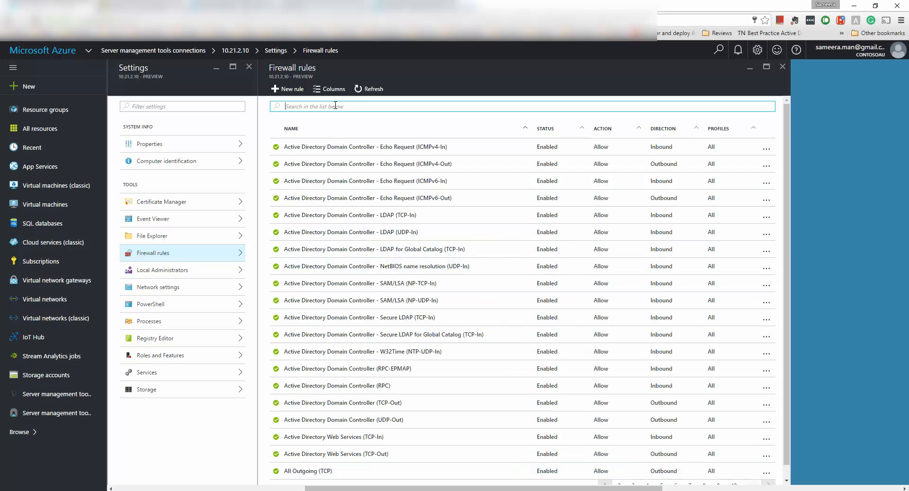
pyautogui.write('ipv')
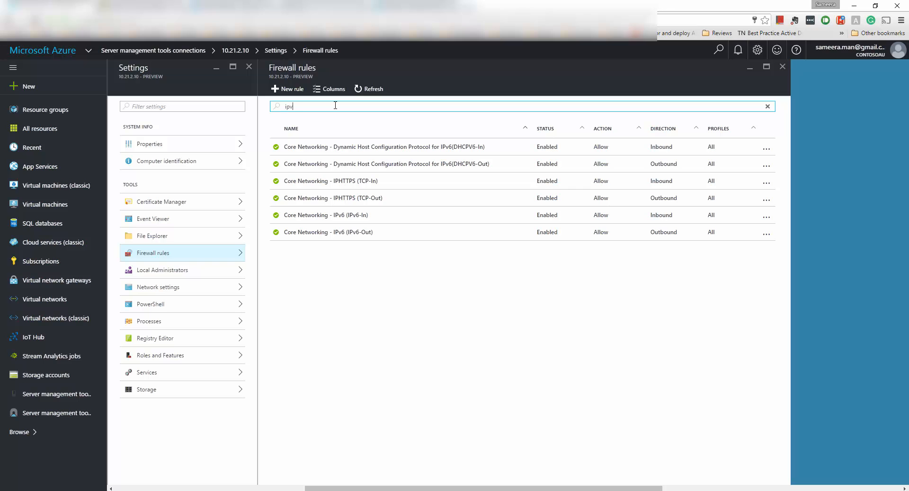
pyautogui.write('4')
pyautogui.press('BackSpace')
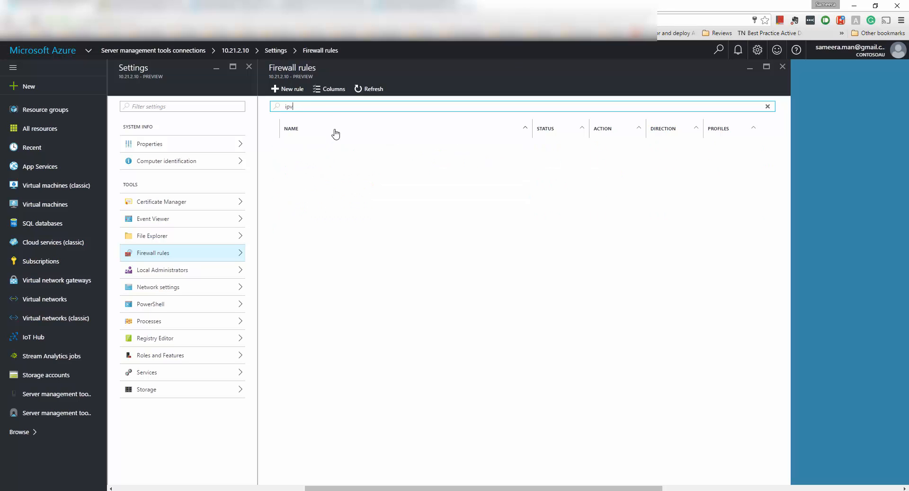
pyautogui.press('BackSpace')
pyautogui.press('BackSpace')
pyautogui.press('BackSpace')
pyautogui.write('echo')
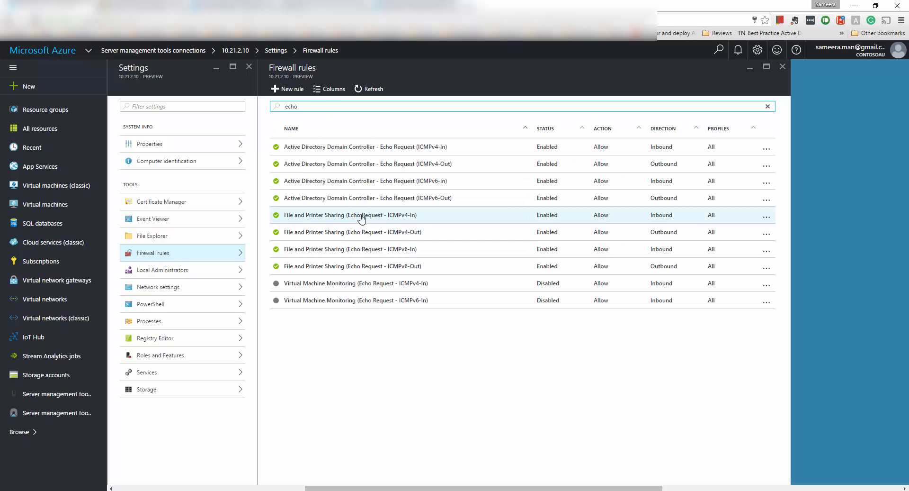
# View the form for creating a new firewall rule and close the firewall rules without creating one
pyautogui.doubleClick(306, 105)
pyautogui.click(290, 89)
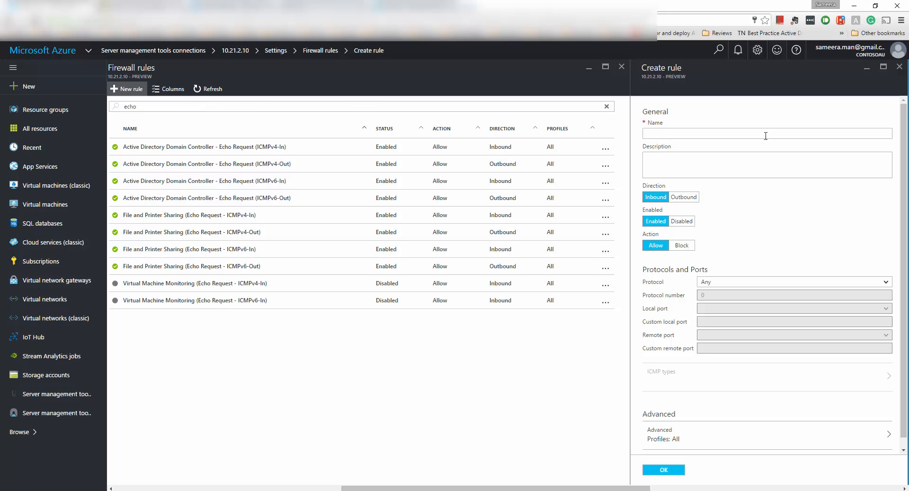
pyautogui.click(622, 66)
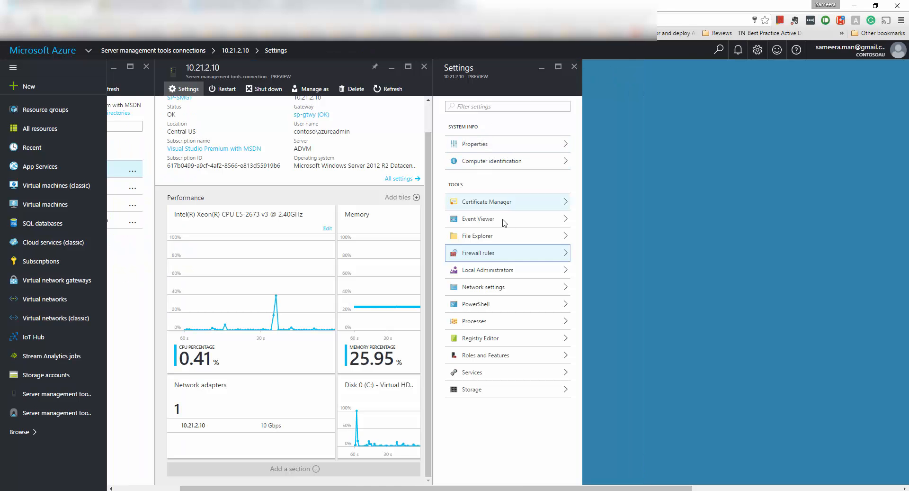
# View the server's Local Administrators members and the form for adding a user, and close the form without adding anyone
pyautogui.click(517, 277)
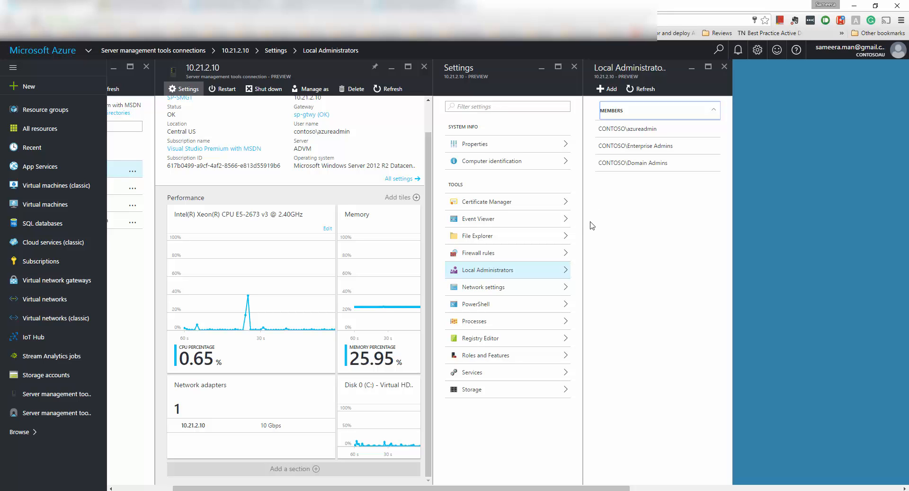
pyautogui.click(612, 88)
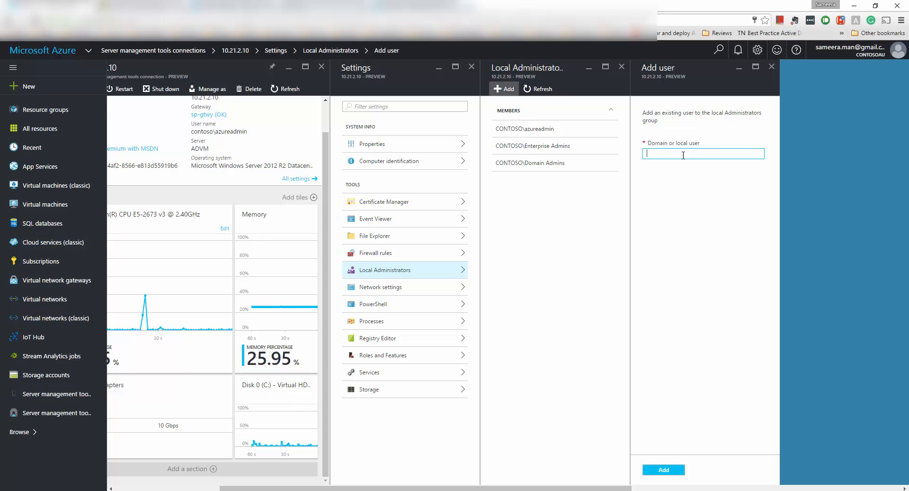
pyautogui.click(771, 67)
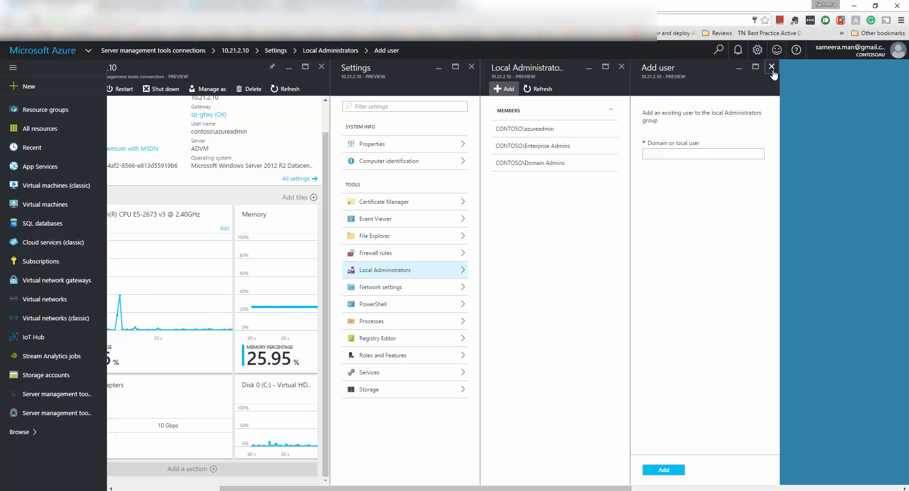
# View the IPv4 network settings of the Ethernet 5 adapter, try switching DHCP to Static and discard the unsaved edits
pyautogui.click(444, 292)
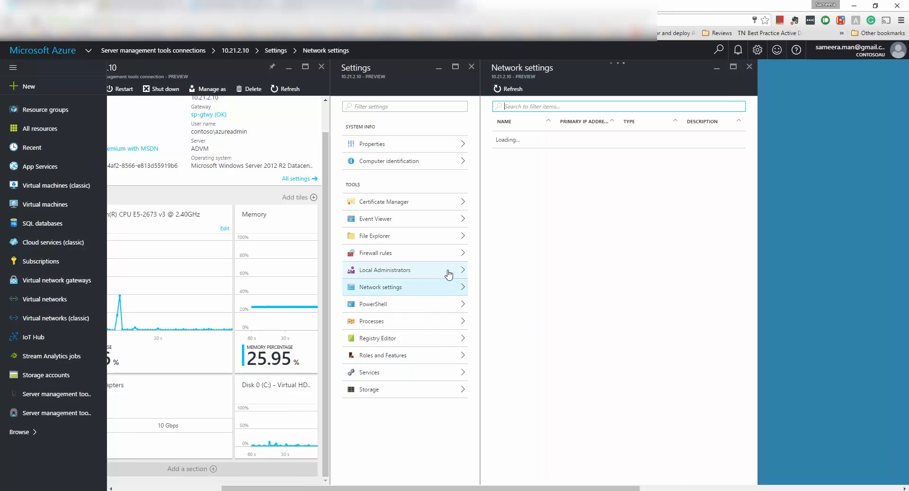
pyautogui.click(524, 143)
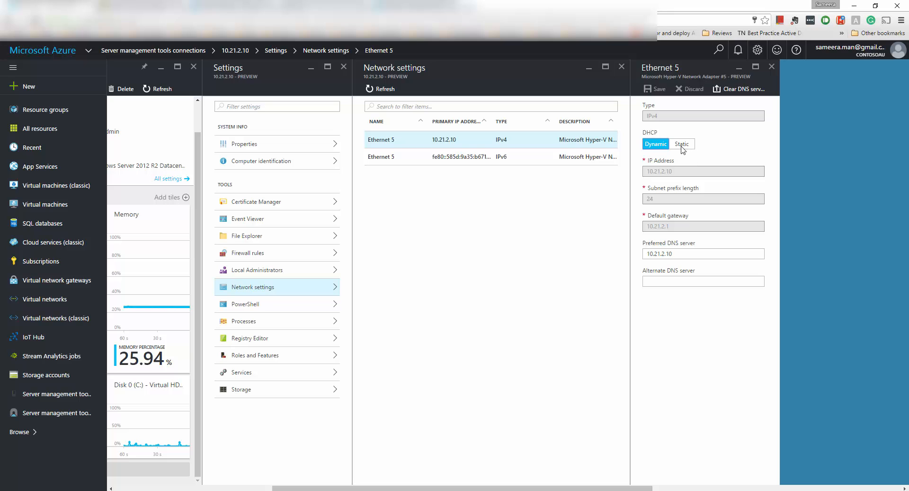
pyautogui.click(682, 144)
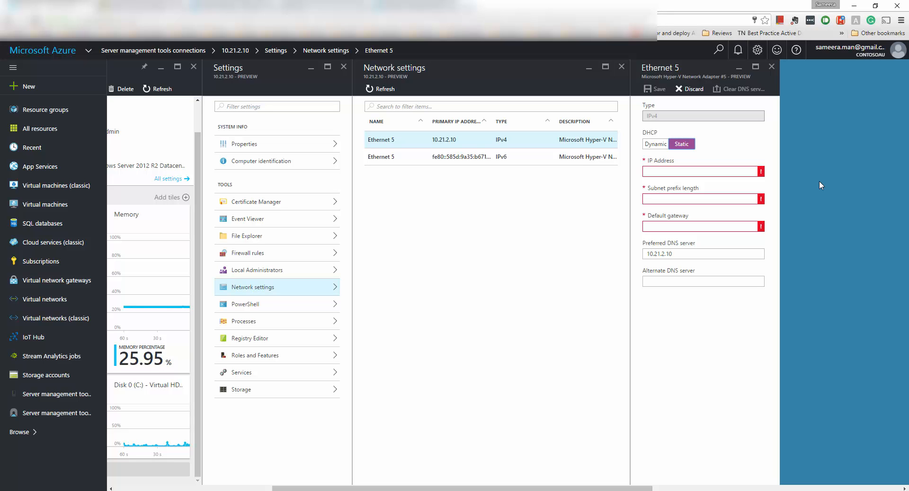
pyautogui.click(772, 67)
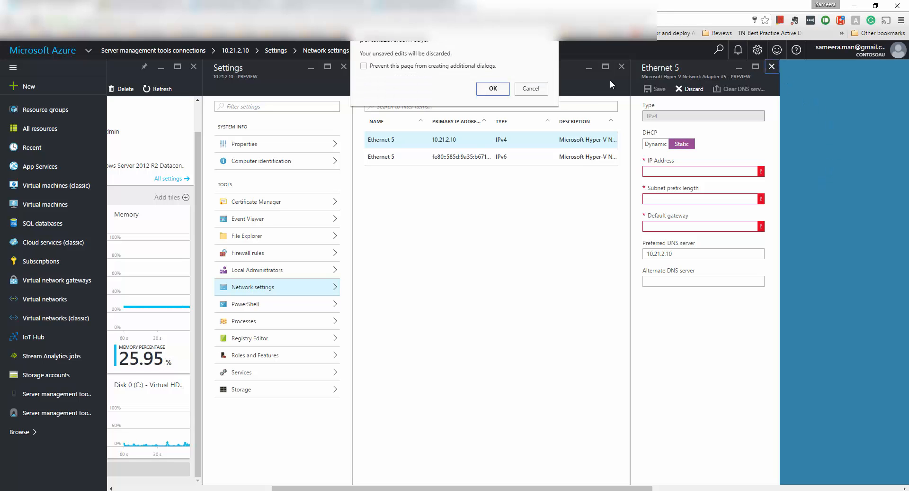
pyautogui.click(478, 94)
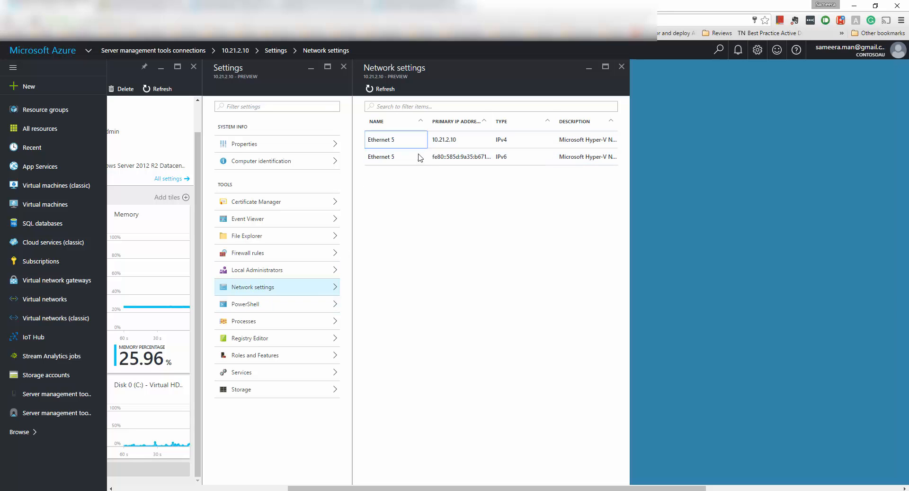
# Open the server's PowerShell console and list the Documents folder with the dir command
pyautogui.click(243, 306)
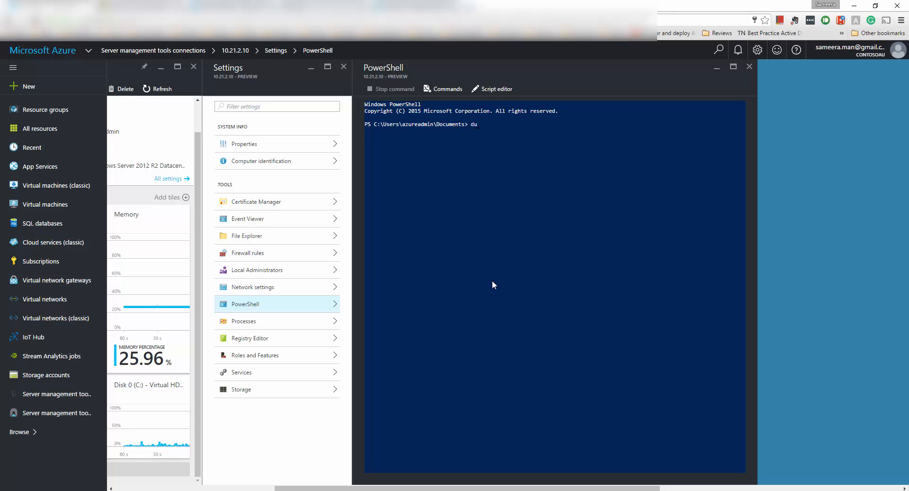
pyautogui.press('BackSpace')
pyautogui.press('BackSpace')
pyautogui.write('ir')
pyautogui.press('Return')
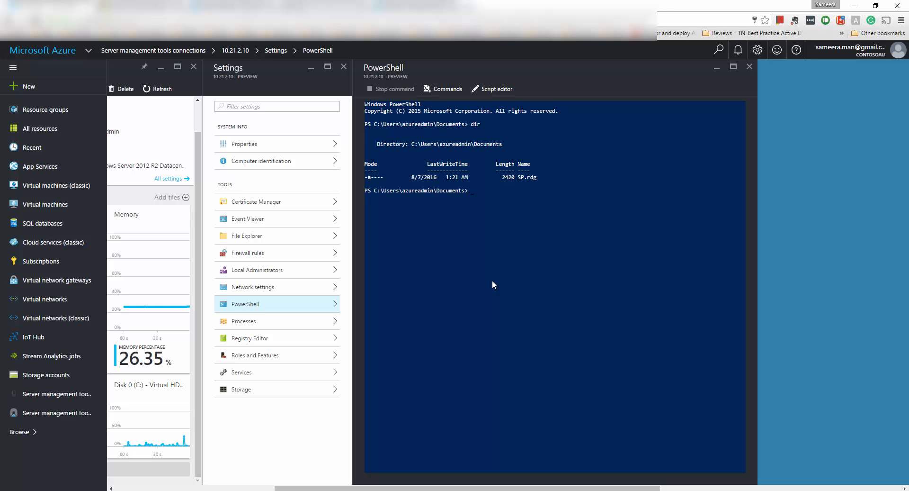
# List the server's running processes with get-process, run it again using command completion, and look back through the output
pyautogui.write('get-process')
pyautogui.press('Return')
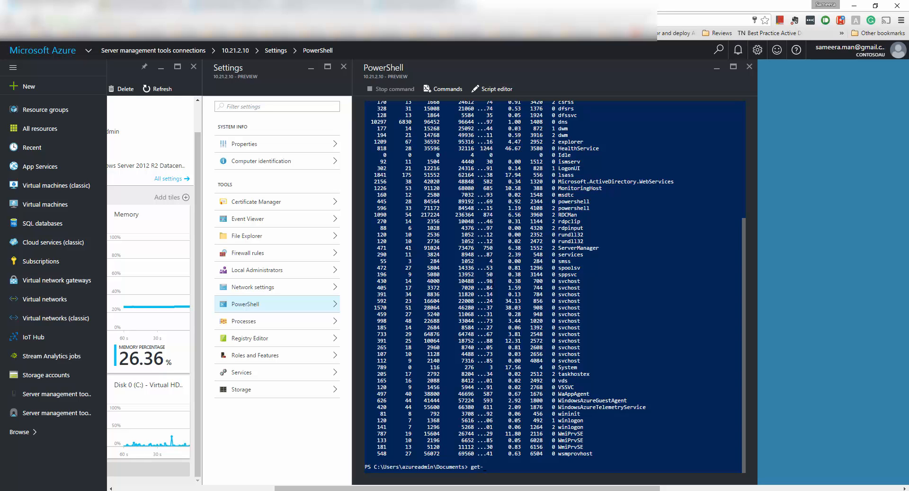
pyautogui.write('get-pro')
pyautogui.press('Tab')
pyautogui.press('Return')
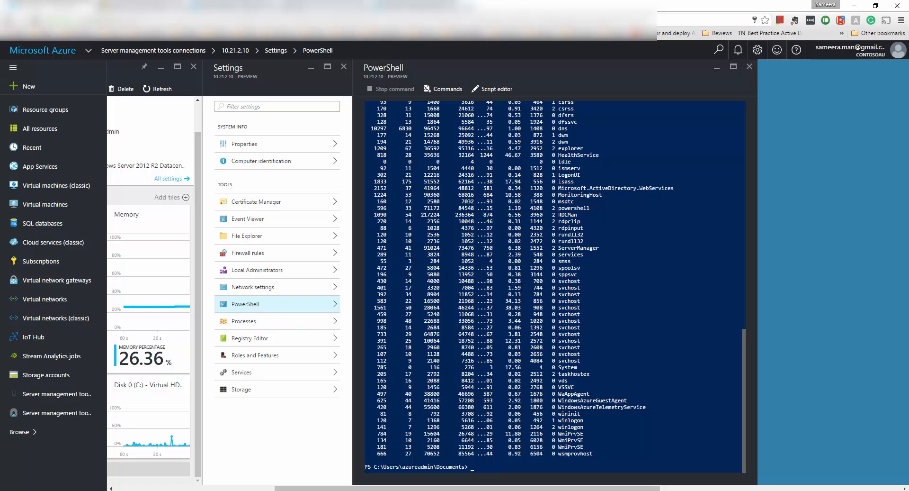
pyautogui.scroll(5, 456, 264)
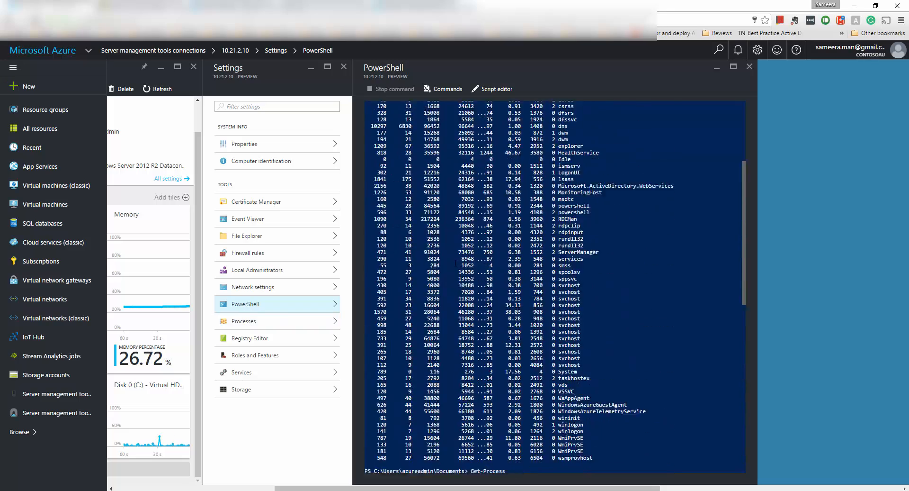
# View the PowerShell script editor and the list of available PowerShell commands
pyautogui.click(473, 89)
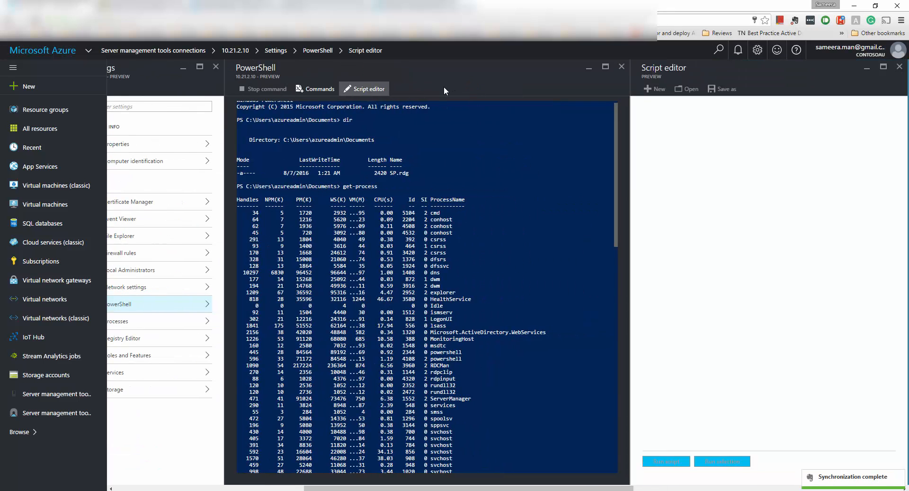
pyautogui.click(315, 89)
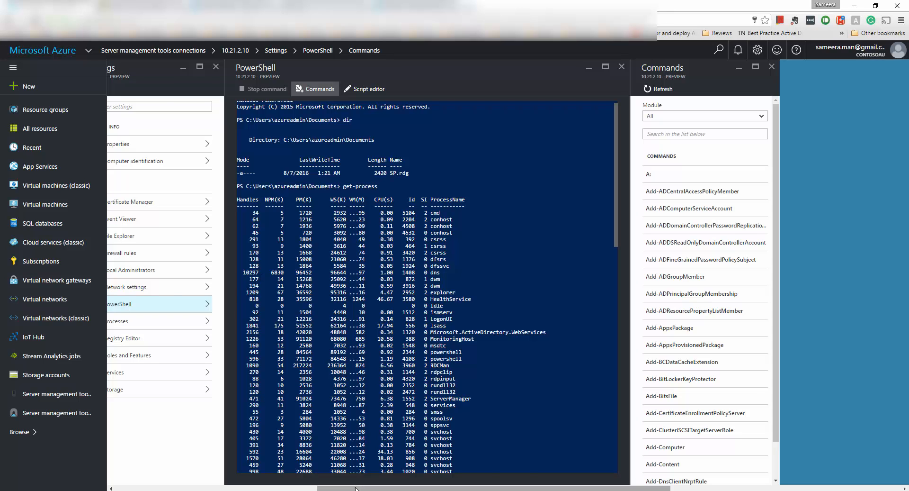
# Look through the server's Processes list and view the actions available for the MonitoringHost process without running any
pyautogui.moveTo(360, 487); pyautogui.dragTo(265, 487)
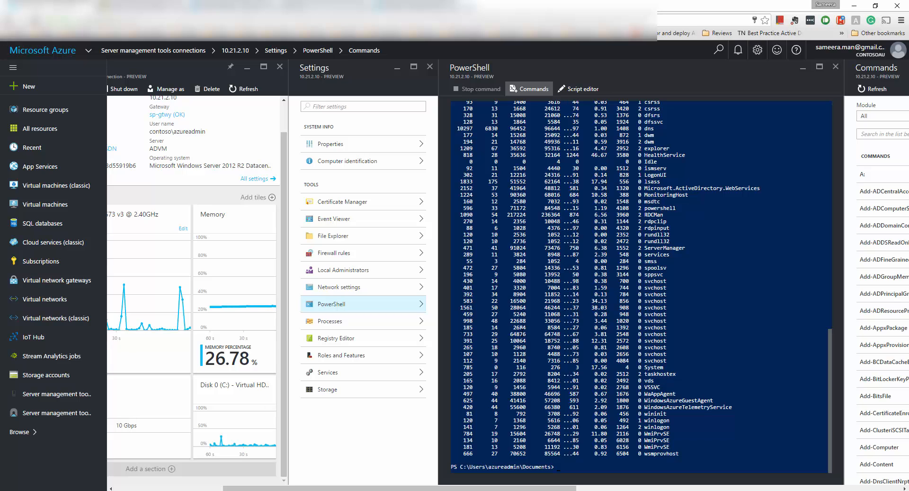
pyautogui.click(395, 322)
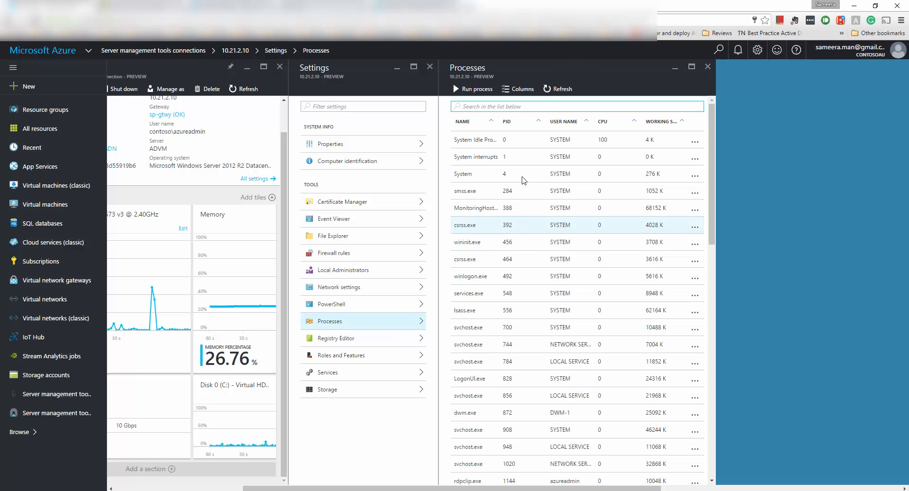
pyautogui.scroll(-4, 535, 252)
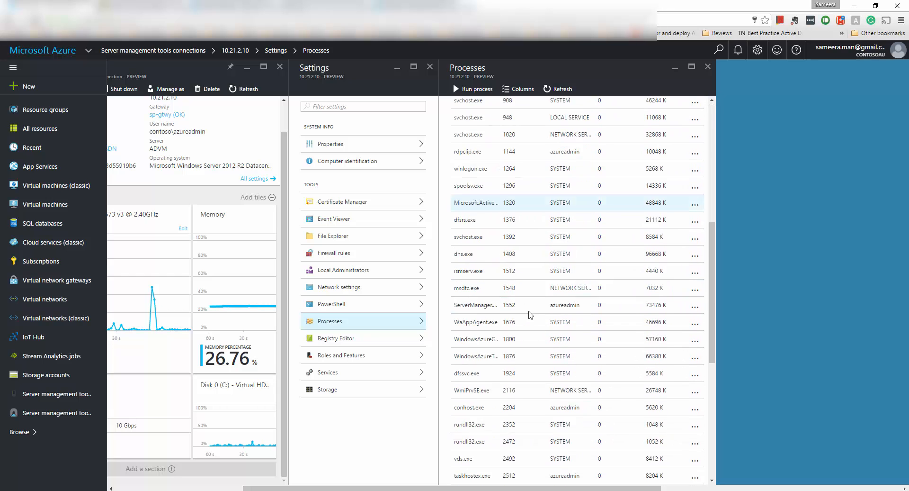
pyautogui.scroll(5, 526, 311)
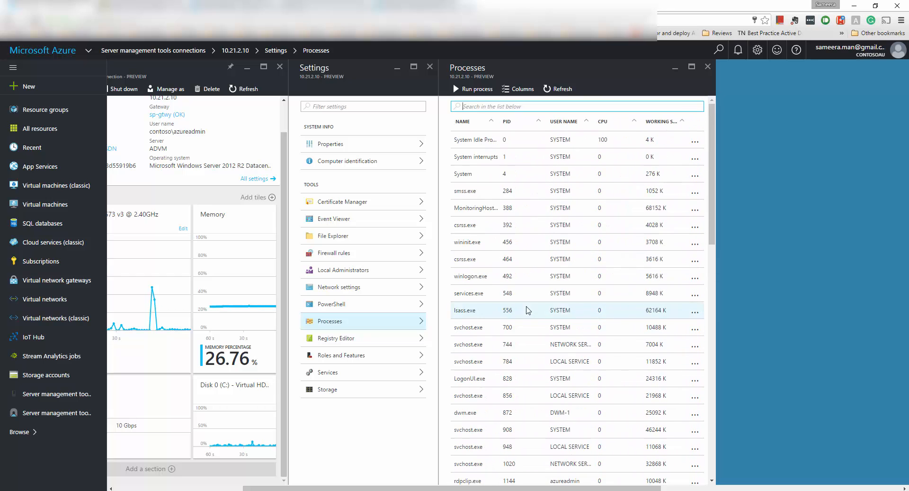
pyautogui.rightClick(525, 203)
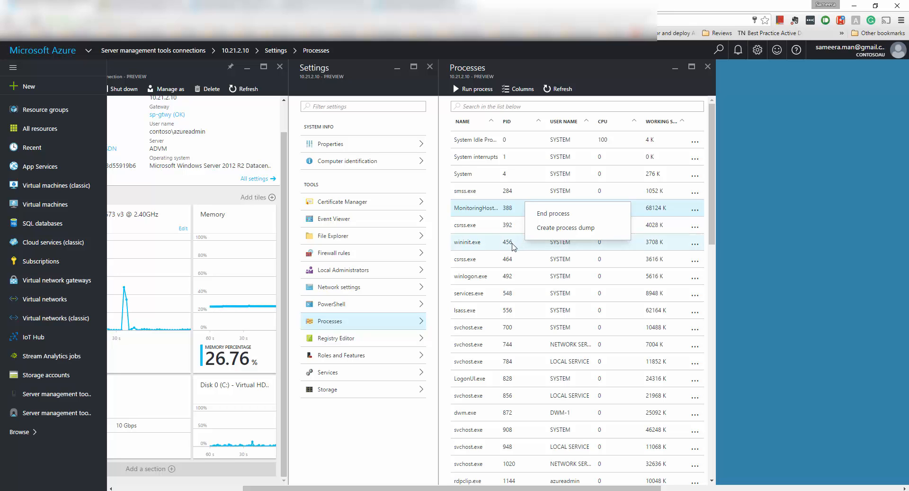
pyautogui.click(366, 416)
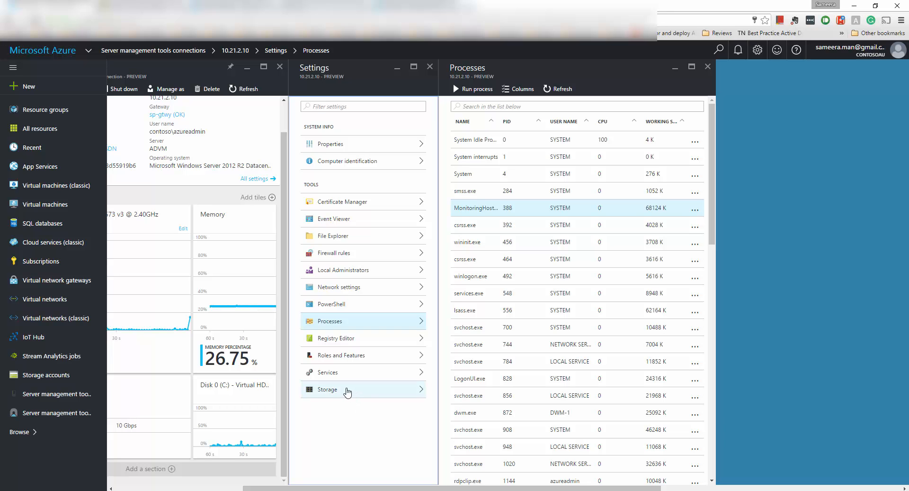
# Browse the registry to the Console key under HKEY_CURRENT_USER, look through its values and close the Registry Editor
pyautogui.click(359, 339)
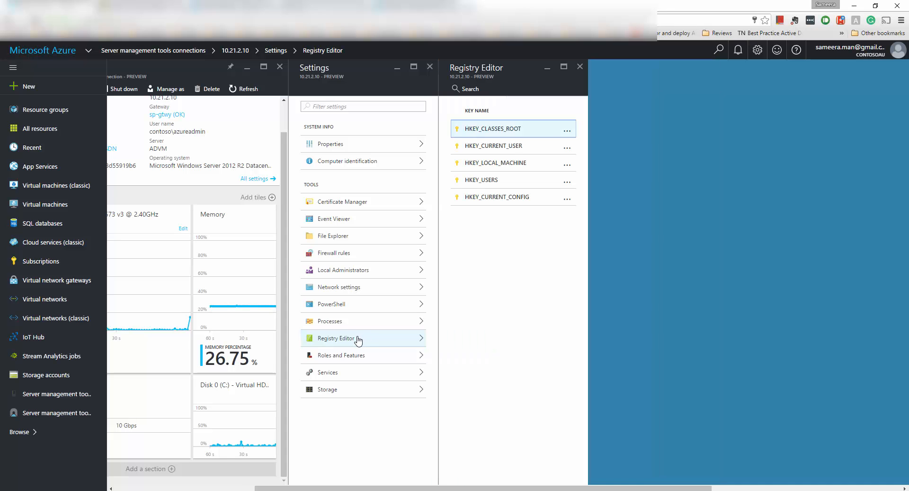
pyautogui.click(480, 148)
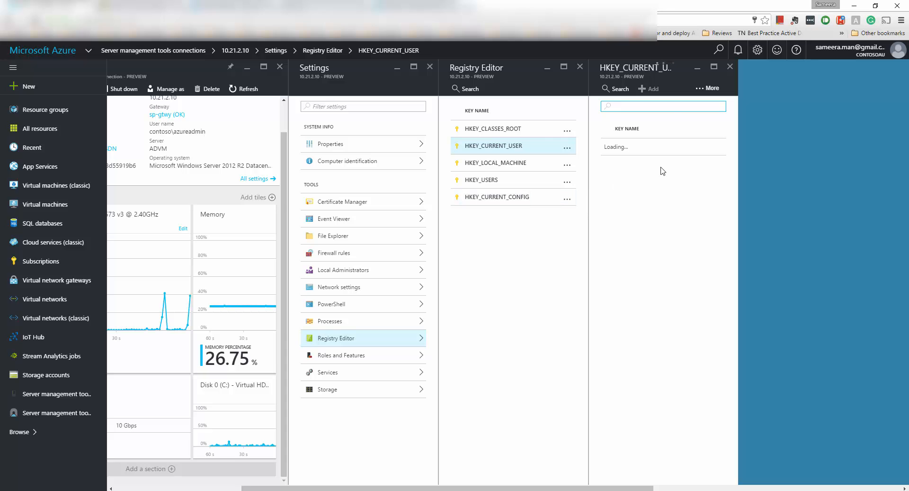
pyautogui.click(656, 165)
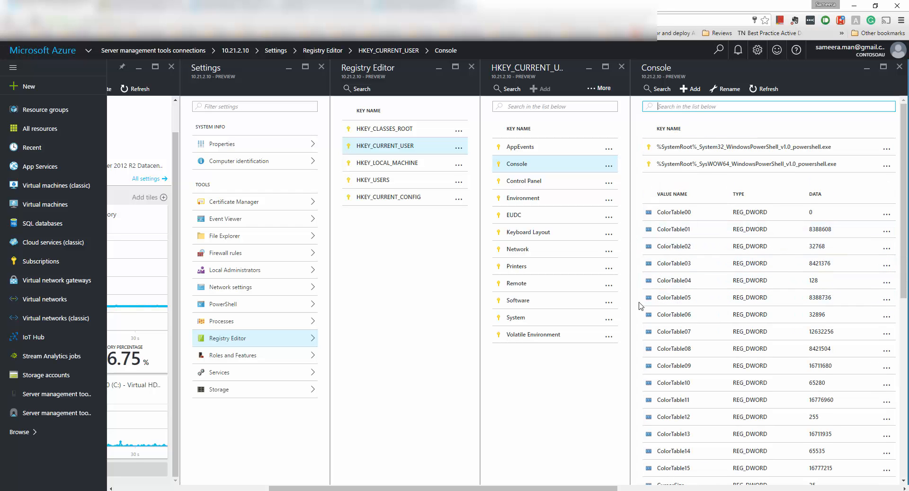
pyautogui.scroll(-4, 677, 322)
pyautogui.scroll(-2, 677, 325)
pyautogui.scroll(8, 665, 310)
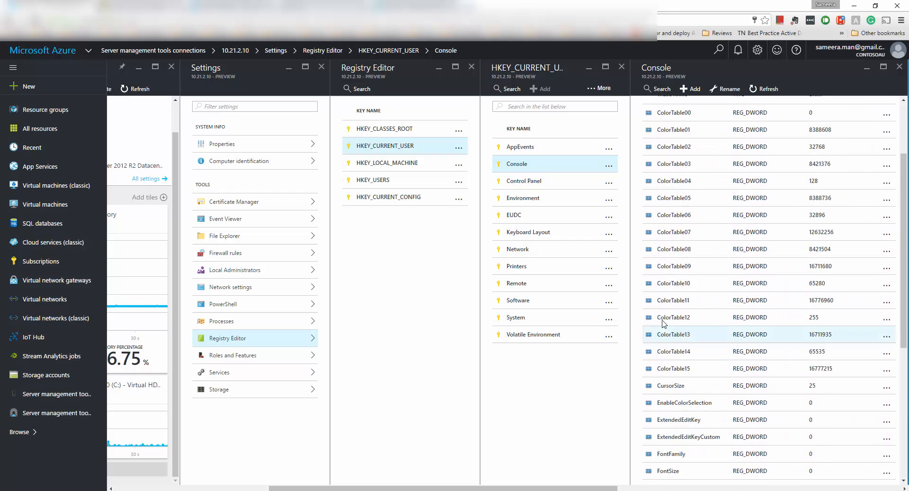
pyautogui.click(471, 67)
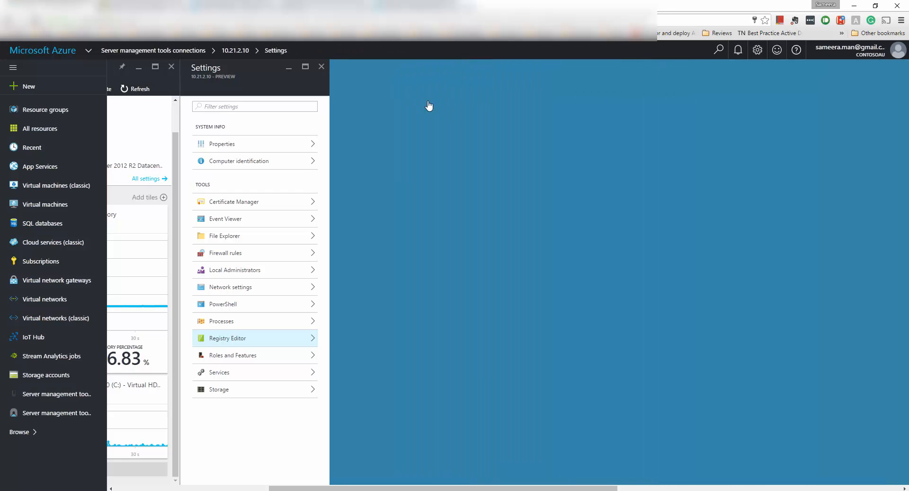
# Look through the installed roles and features, view the actions offered for .NET Framework 4.5 Features, and close the list
pyautogui.click(249, 361)
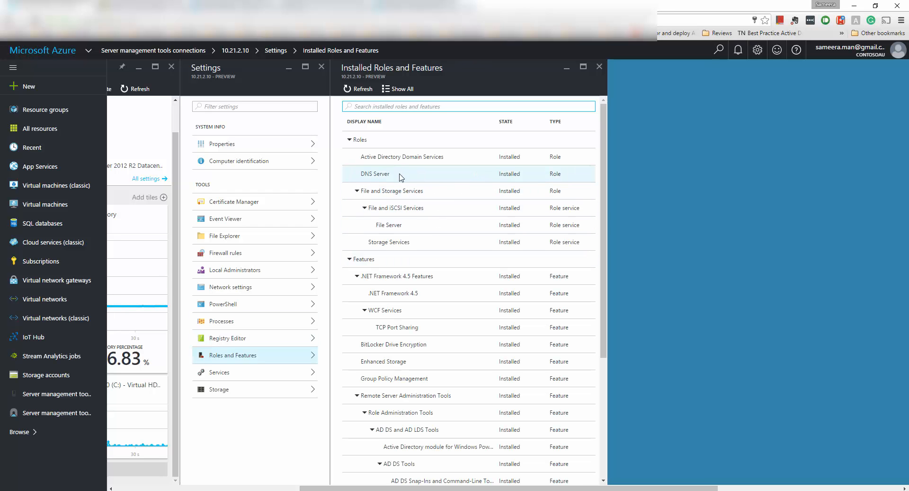
pyautogui.rightClick(402, 276)
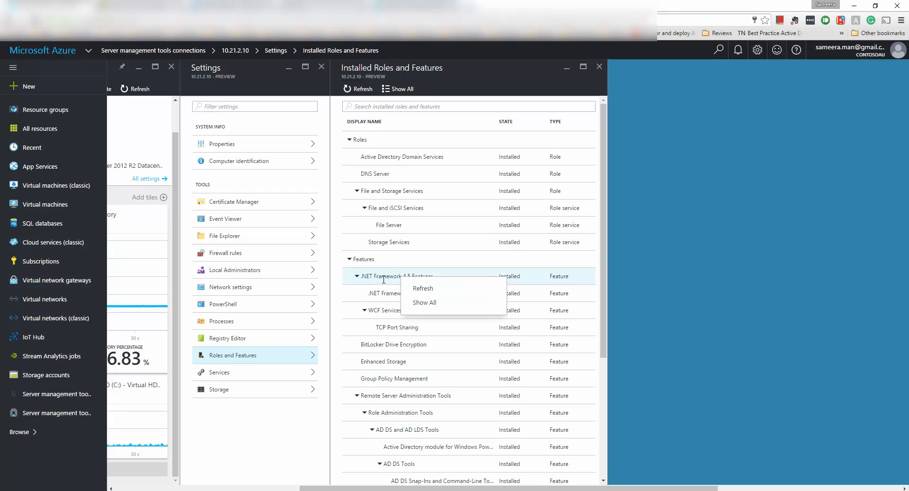
pyautogui.moveTo(378, 277); pyautogui.dragTo(376, 287)
pyautogui.scroll(-4, 376, 287)
pyautogui.scroll(5, 378, 298)
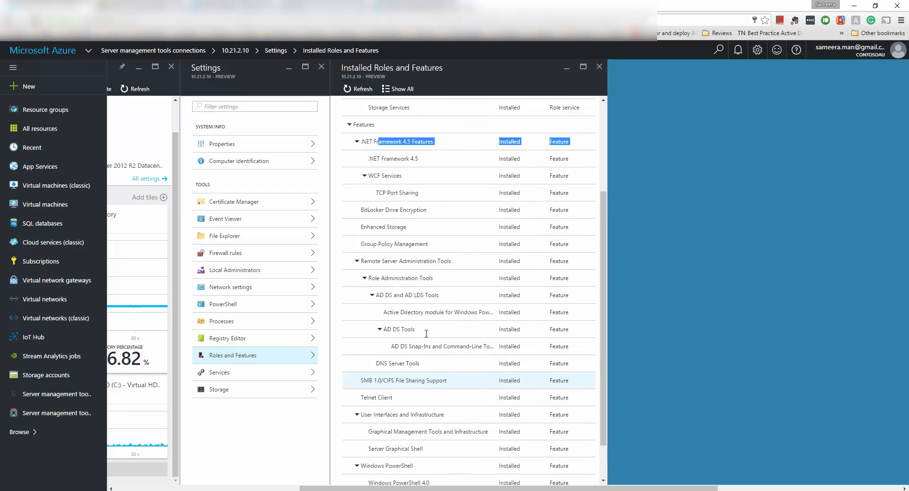
pyautogui.click(599, 66)
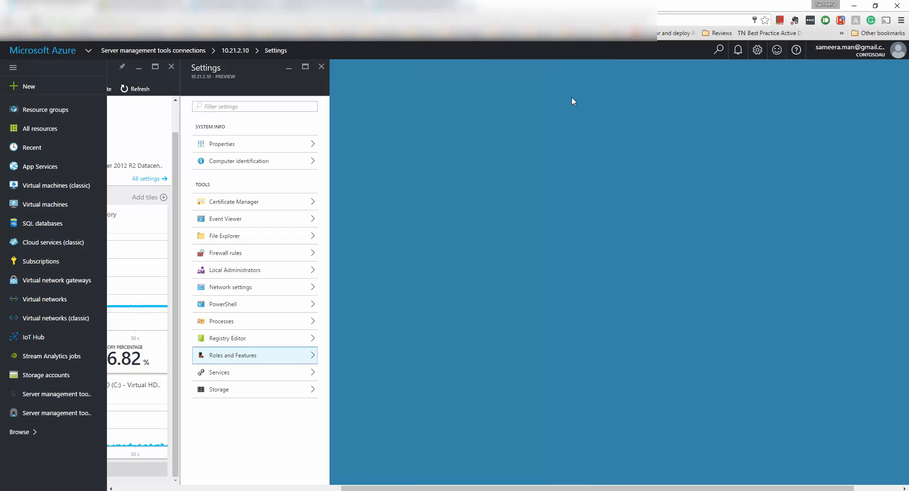
# Look through the server's Services list with each service's status and startup type
pyautogui.click(240, 372)
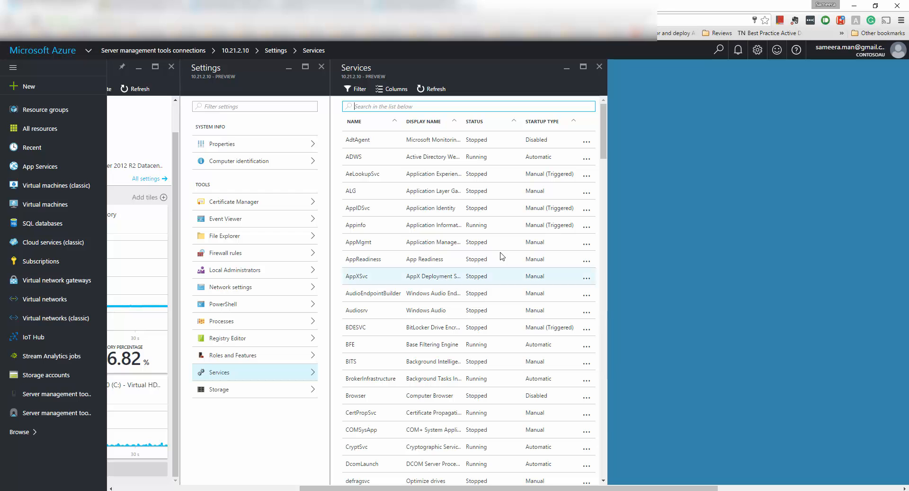
pyautogui.rightClick(501, 256)
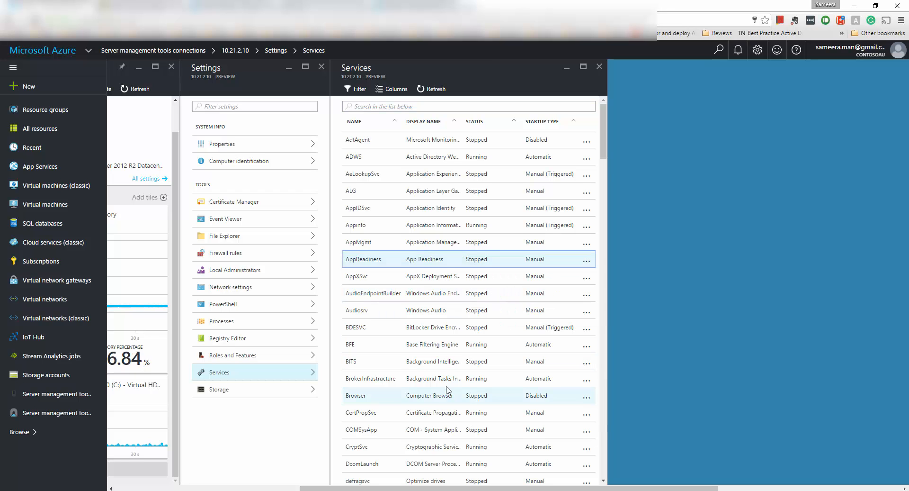
pyautogui.scroll(-7, 423, 362)
pyautogui.scroll(-3, 419, 360)
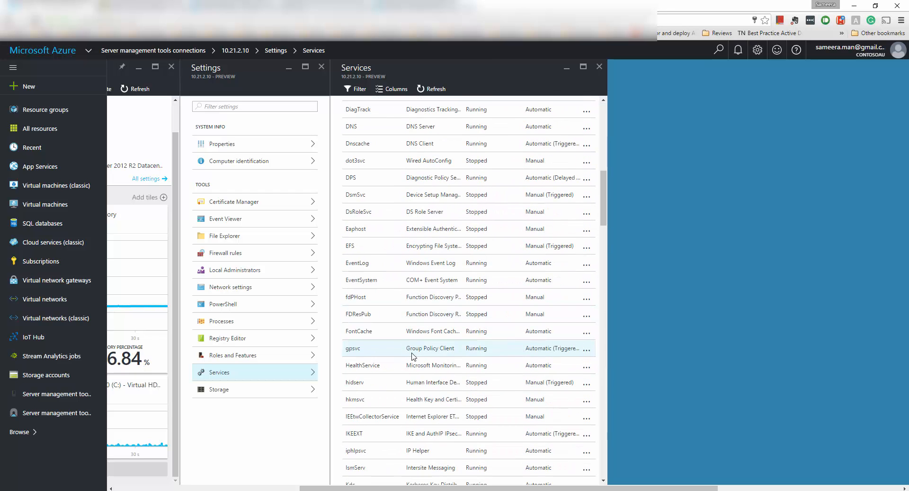
pyautogui.scroll(10, 426, 222)
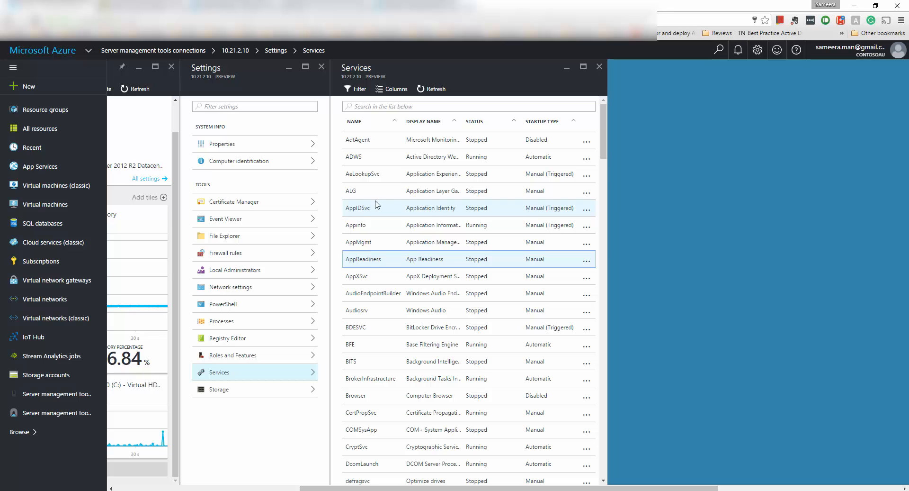
# Examine the server's Storage overview, covering its volumes, file shares and disks
pyautogui.click(251, 393)
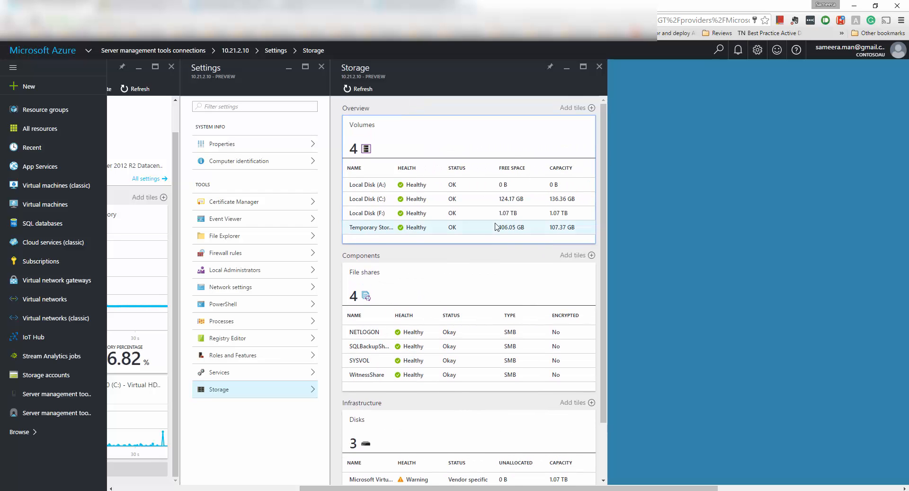
pyautogui.scroll(-1, 475, 203)
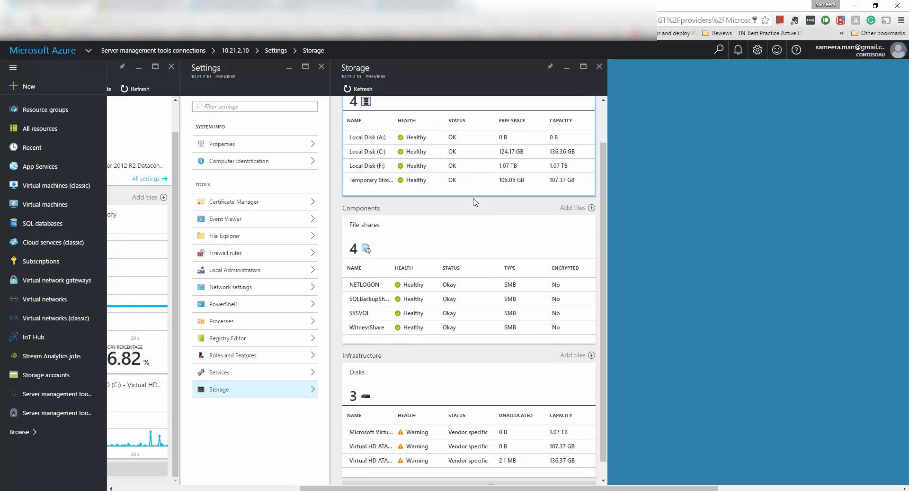
pyautogui.scroll(-1, 475, 202)
pyautogui.scroll(1, 471, 203)
pyautogui.scroll(-1, 475, 358)
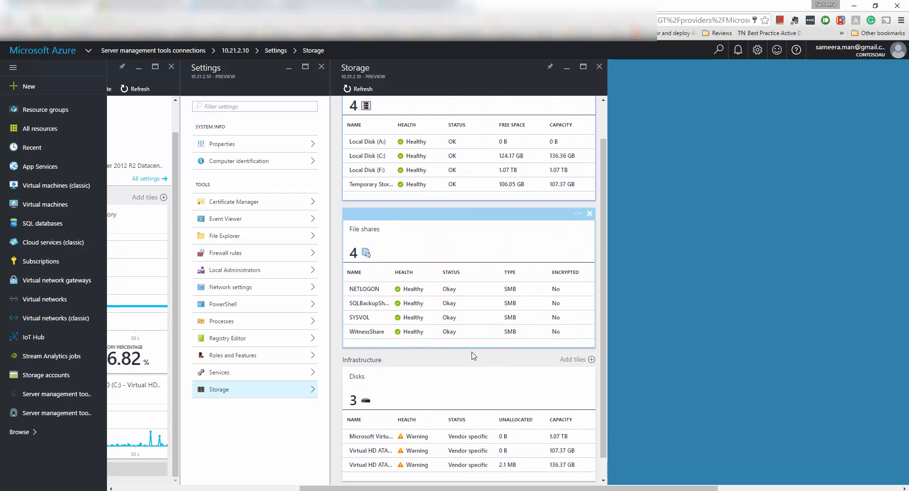
pyautogui.scroll(1, 473, 355)
pyautogui.scroll(-2, 452, 414)
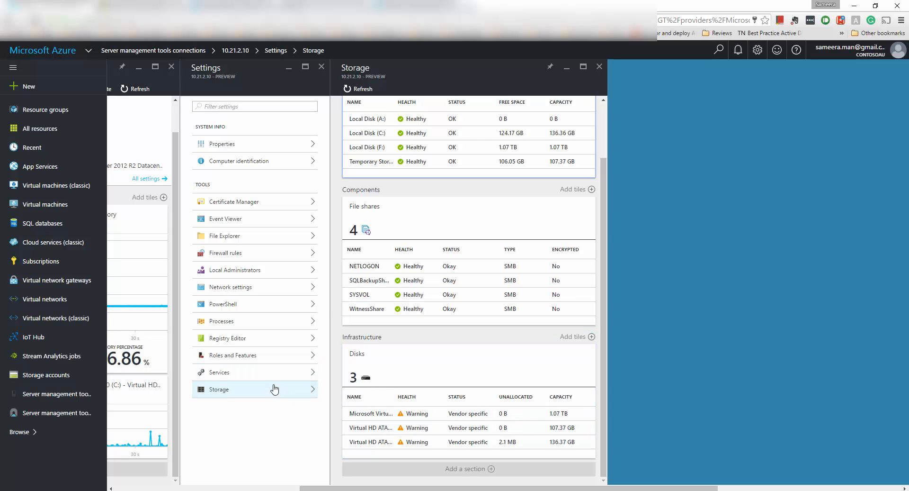
# Close the Storage and Settings views of the 10.21.2.10 server and open the 10.21.2.34 server connection
pyautogui.click(601, 66)
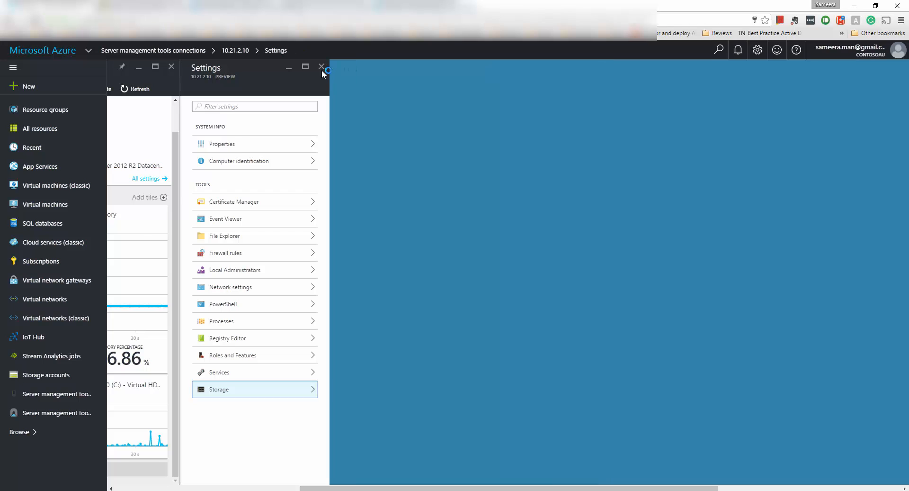
pyautogui.click(321, 66)
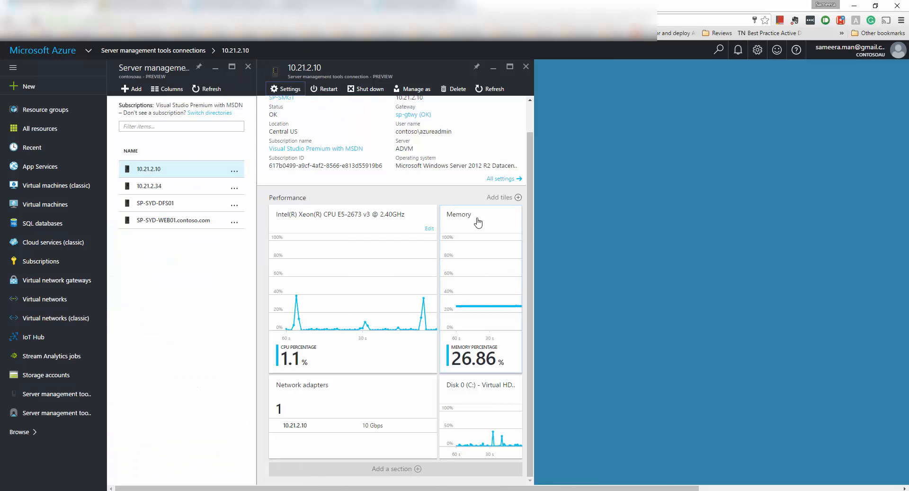
pyautogui.click(182, 188)
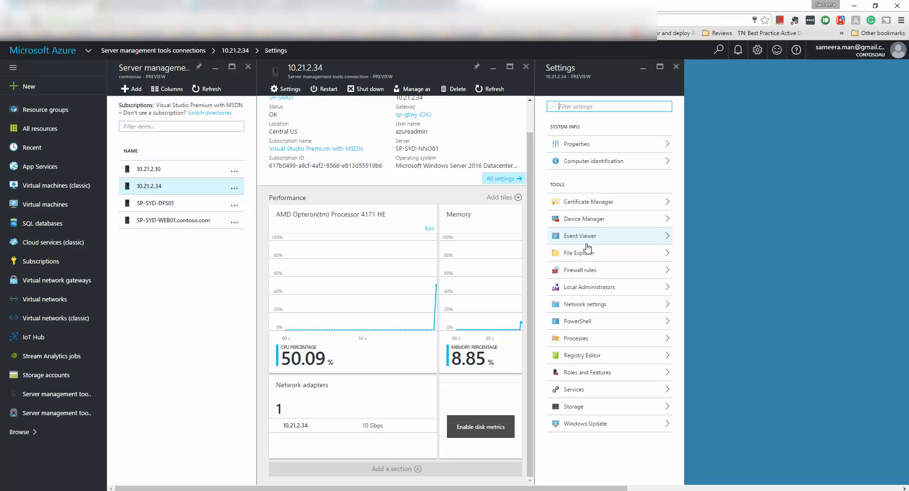
# View the Windows Update options of the 10.21.2.34 server, including restart scheduling, and close that server's views
pyautogui.click(587, 426)
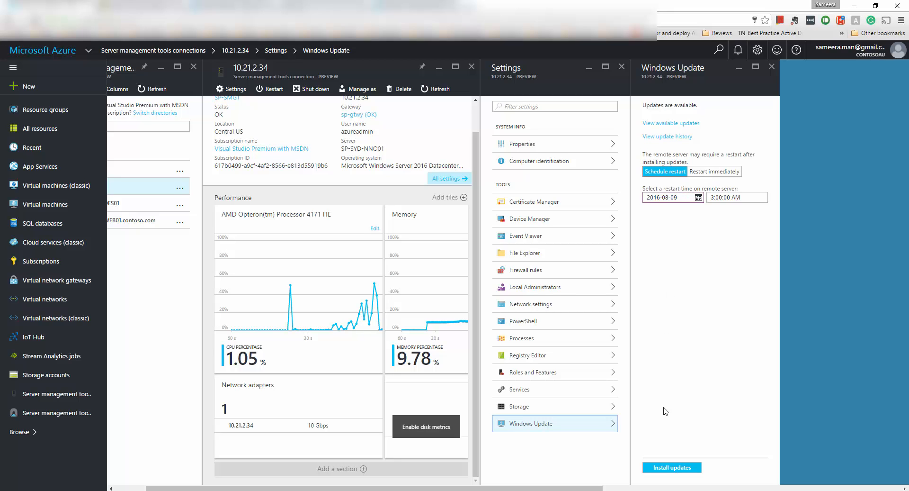
pyautogui.click(771, 69)
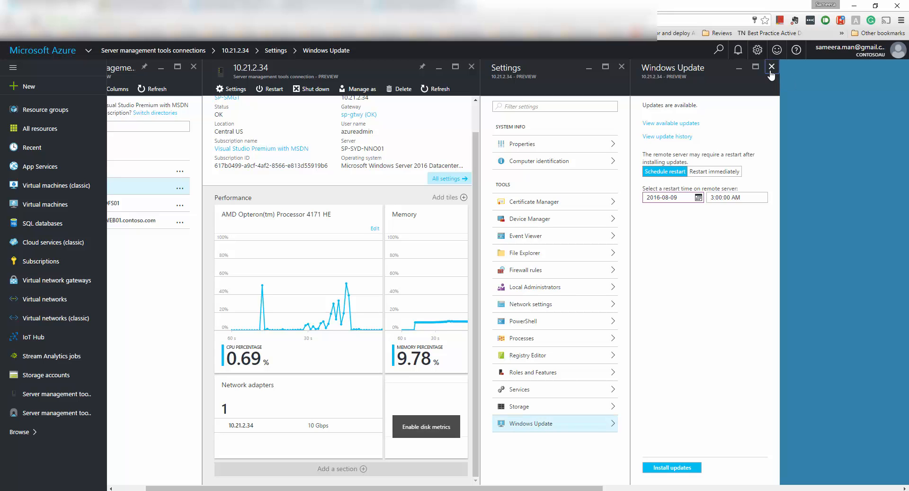
pyautogui.click(622, 67)
pyautogui.click(471, 67)
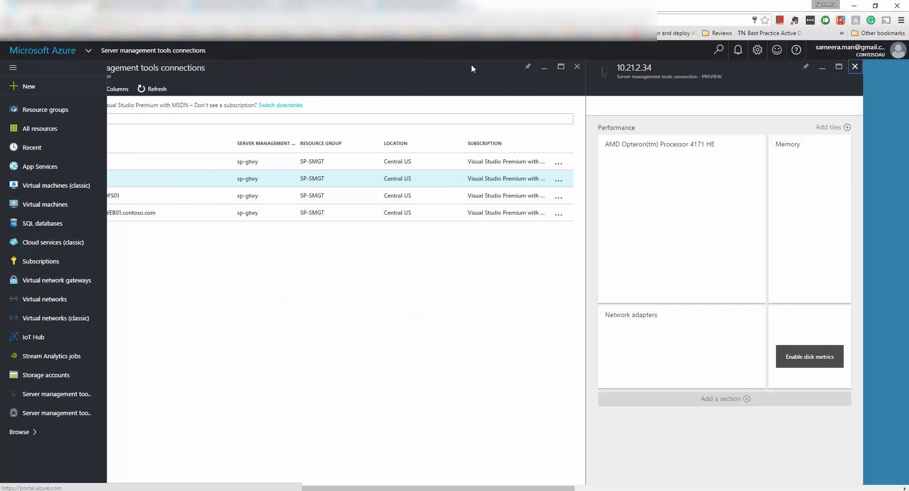